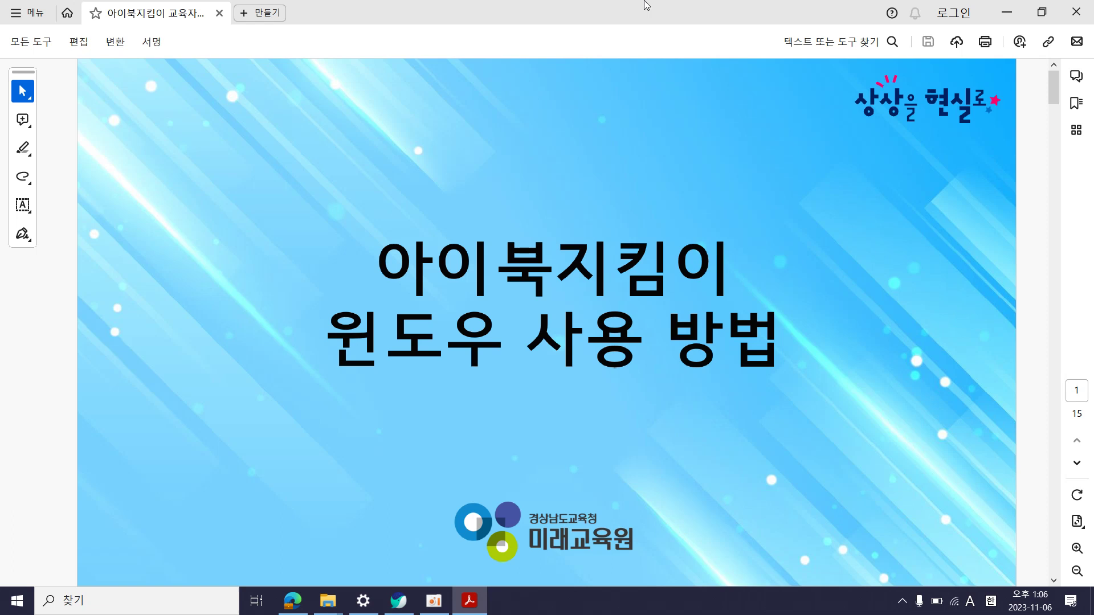
Advance the 아이북지킴이 guide from the title slide to page 2's student self-management notice
key(Page_Down)
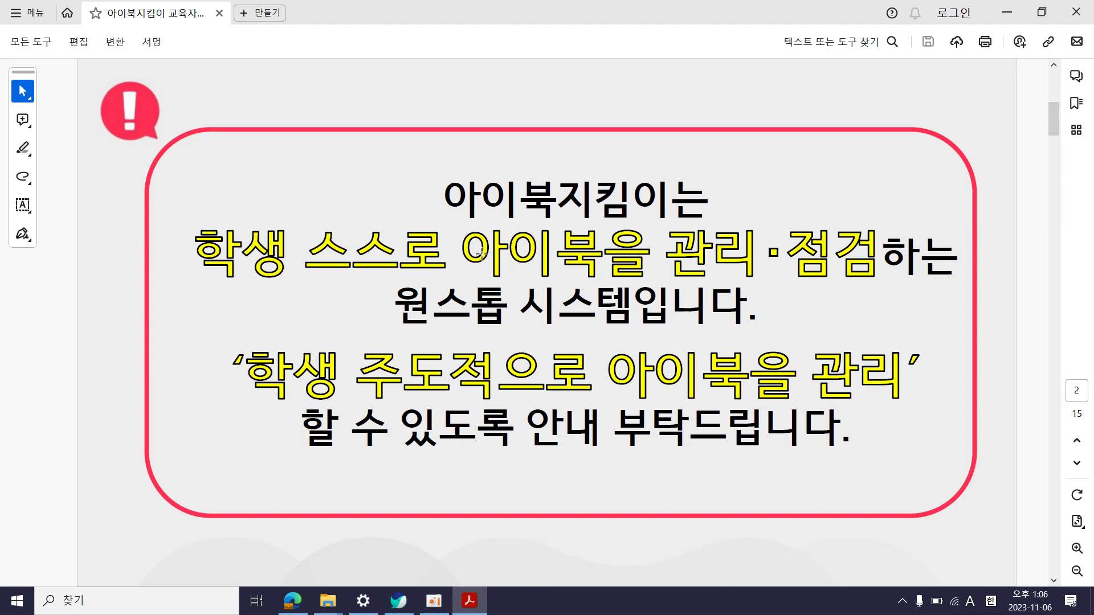
Highlight page 3's three check items: status, policy and student authentication
scroll(482, 254, down, 5)
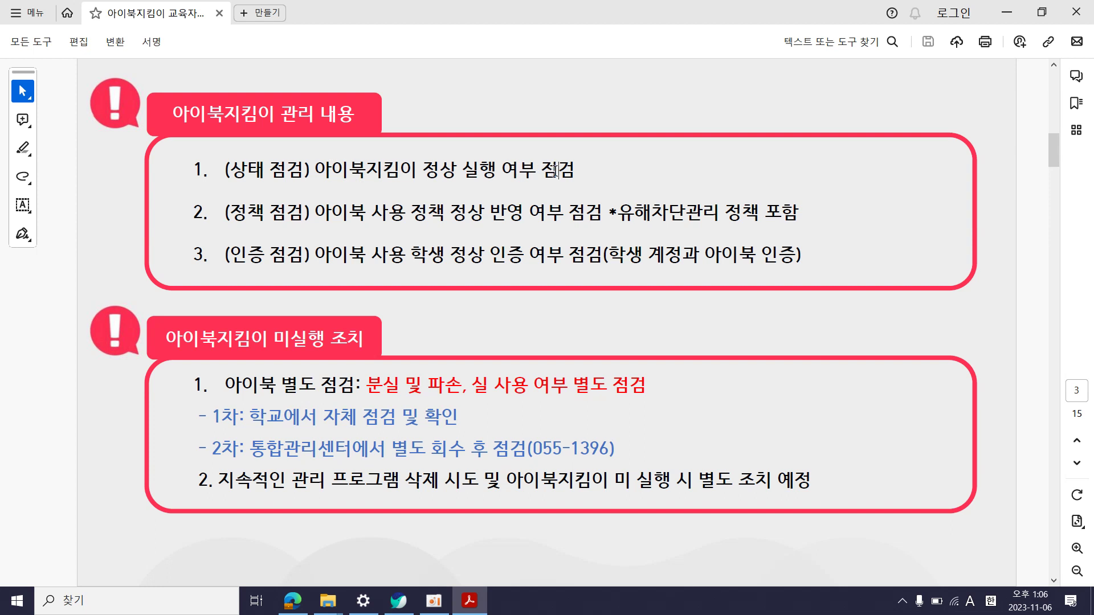
drag(555, 170, 356, 170)
drag(390, 216, 602, 216)
click(587, 215)
drag(429, 255, 590, 256)
click(515, 256)
Capture a screen region of page 3, then advance to page 4 on the new-tab screen
key(super+shift+s)
key(Right)
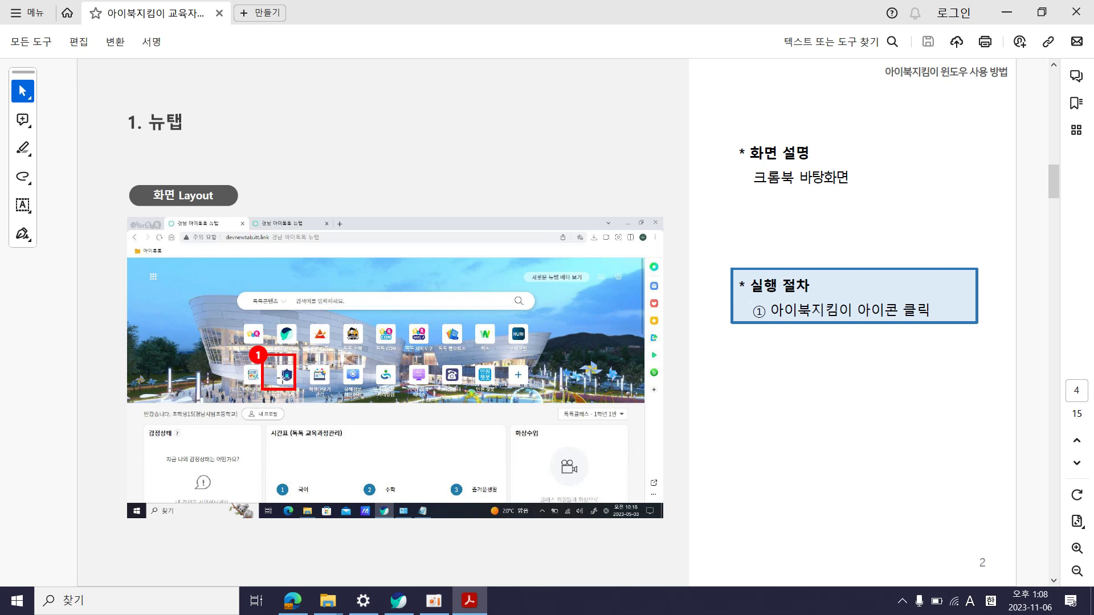
click(394, 608)
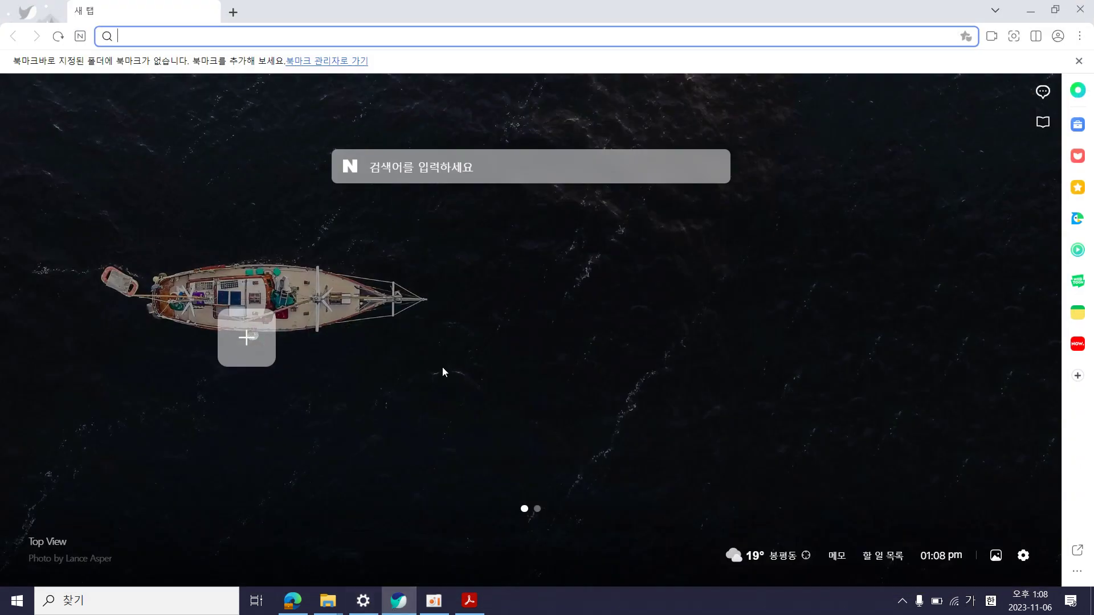
Open naver.com from the new tab and start signing in to Whale with a Naver account
click(346, 173)
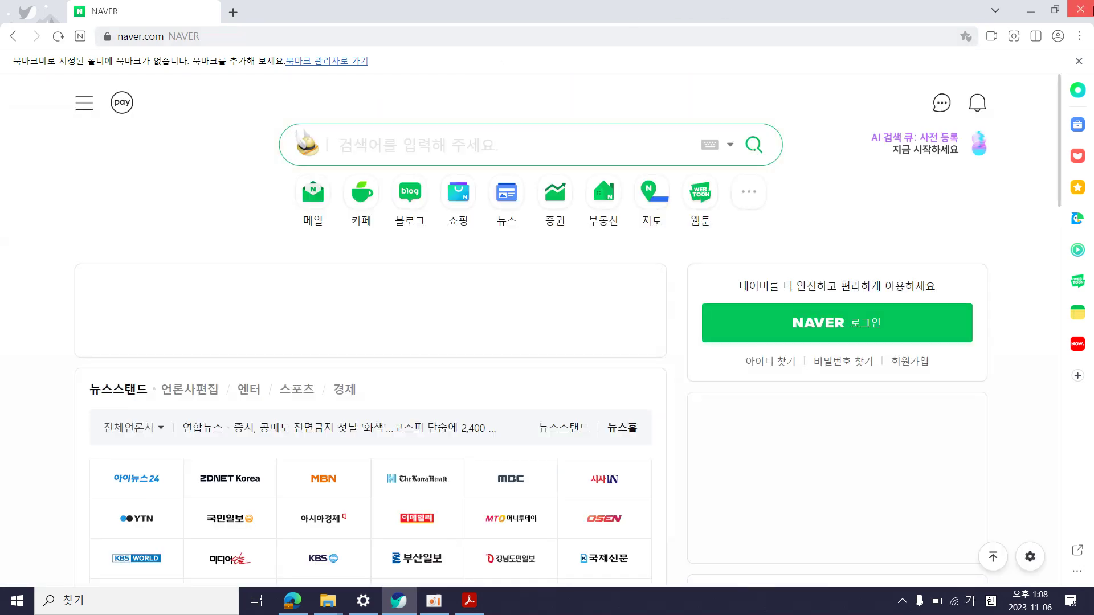
click(1058, 36)
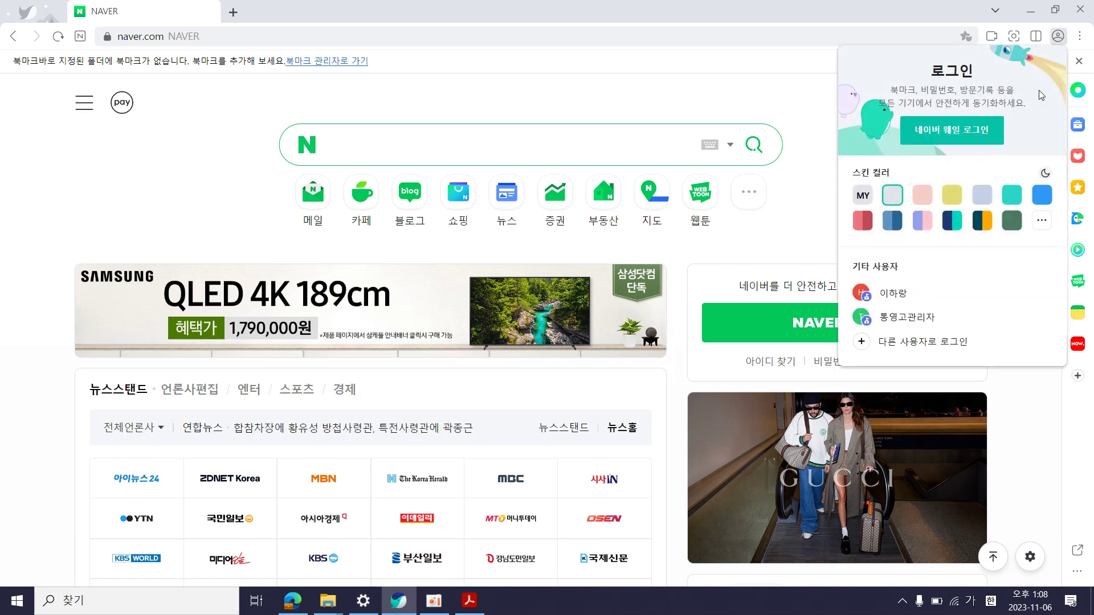
click(988, 130)
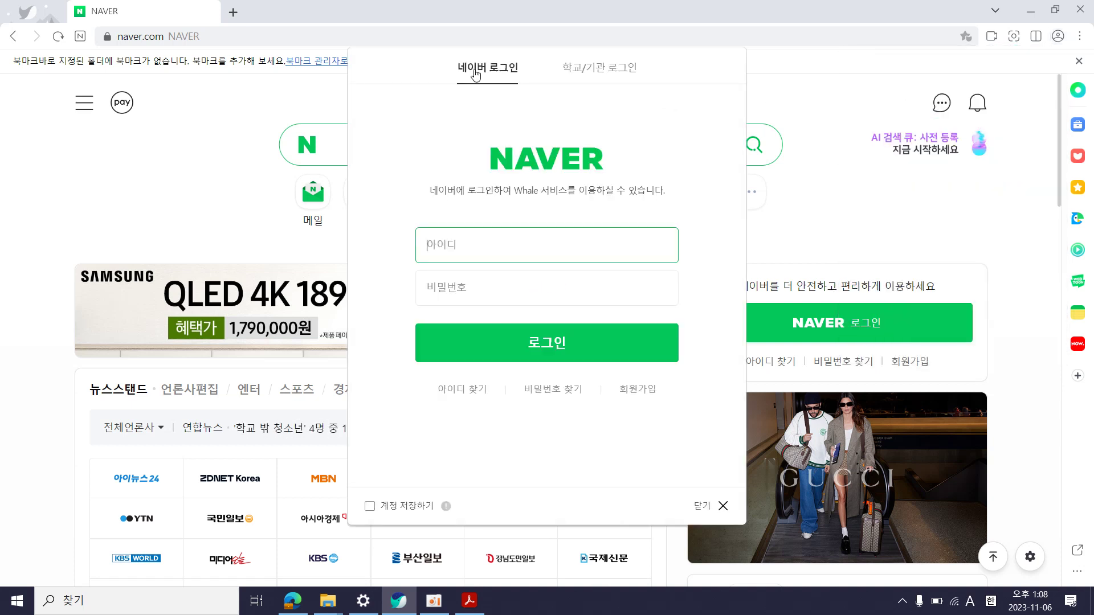
Log in with the school account's e-mail and password, then select the 경남 아이톡톡 new-tab address
click(599, 70)
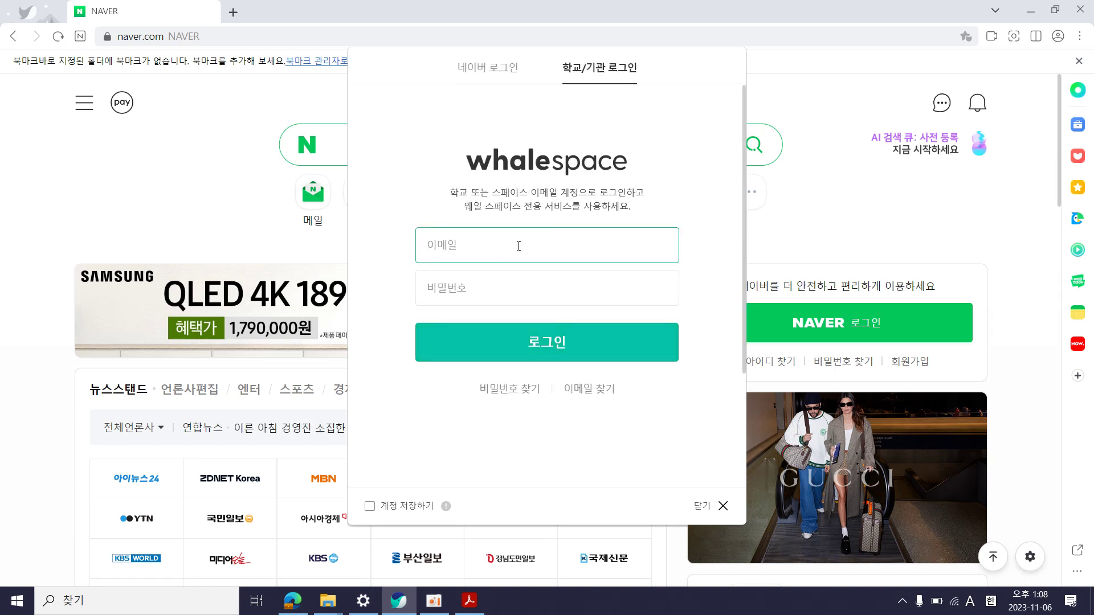
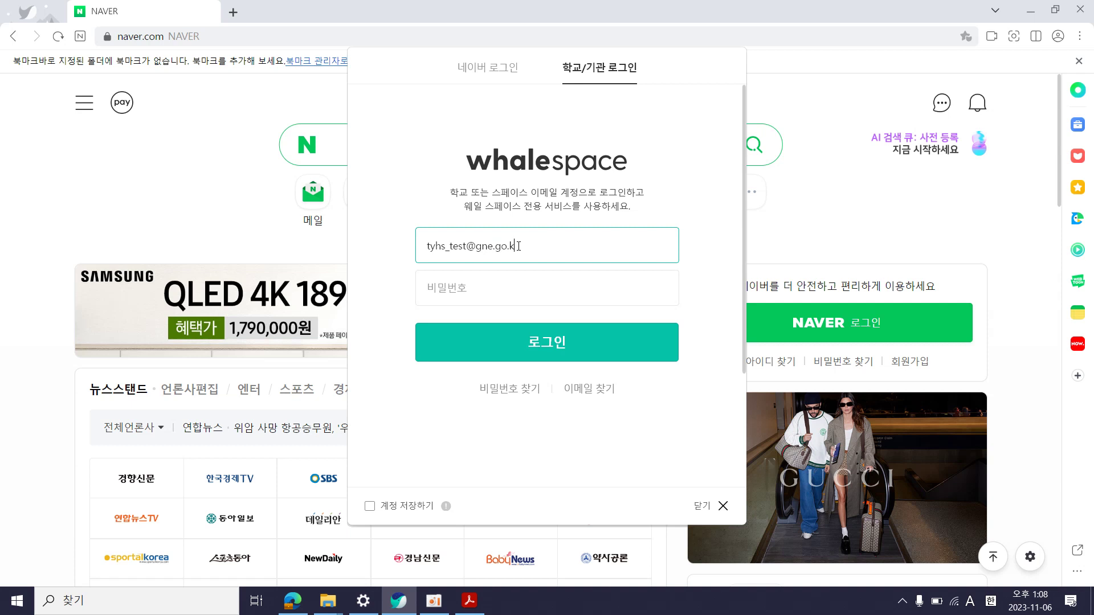
key(Tab)
text(••••••••••)
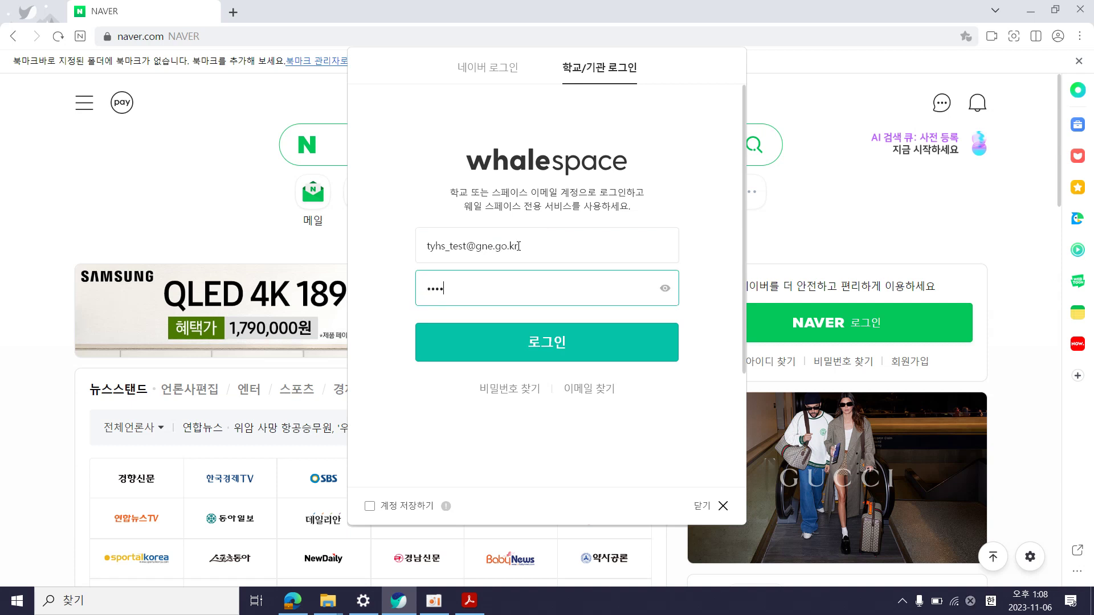
click(544, 337)
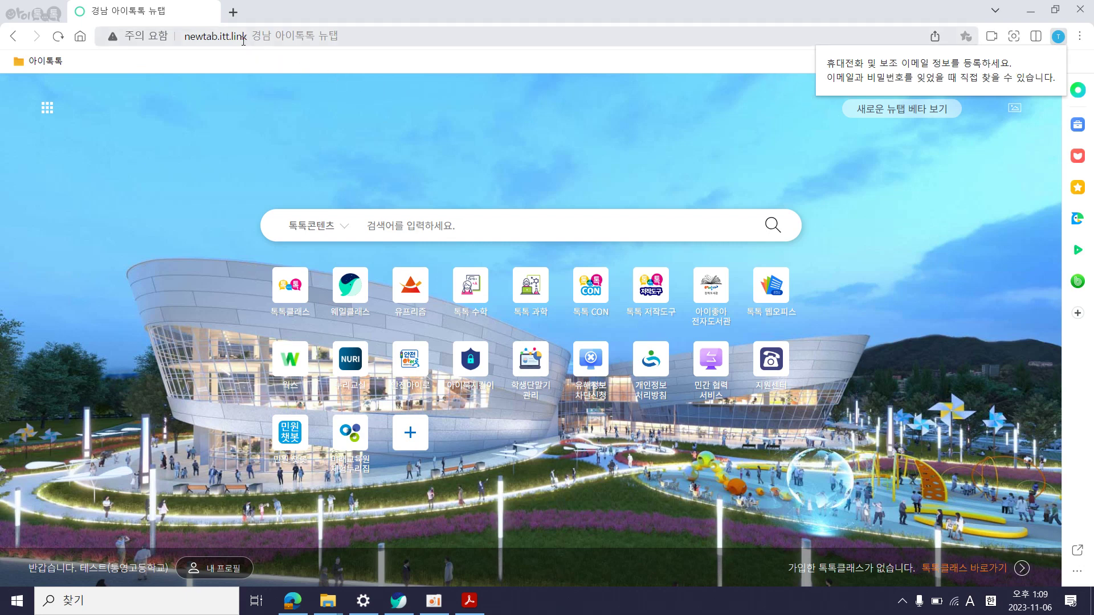
drag(247, 38, 174, 38)
key(ctrl+c)
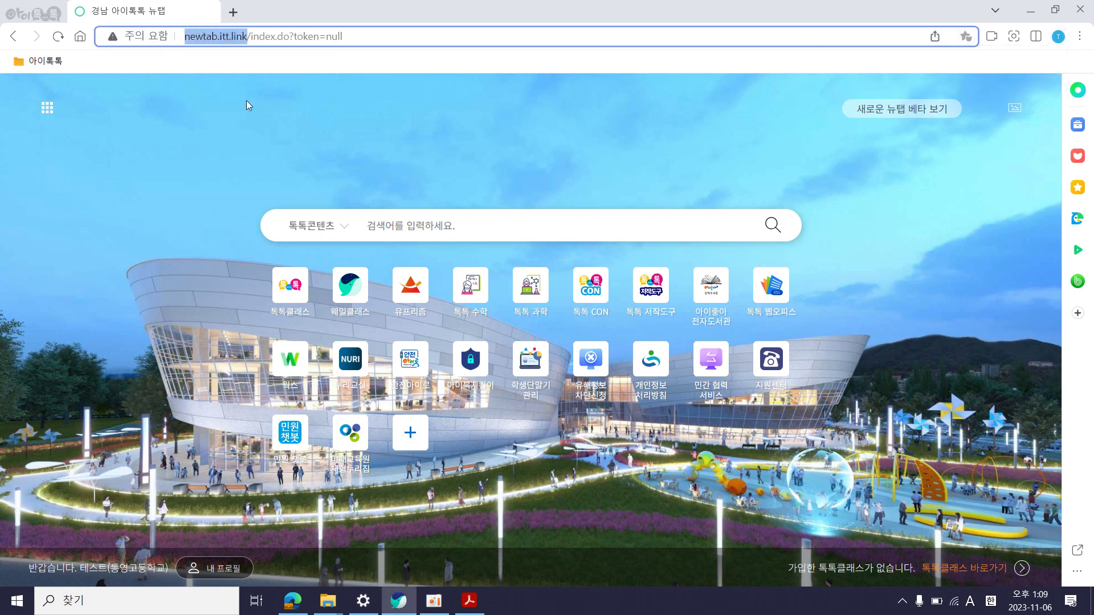
Paste the new-tab address into a new Notepad document with word wrap turned on
key(super)
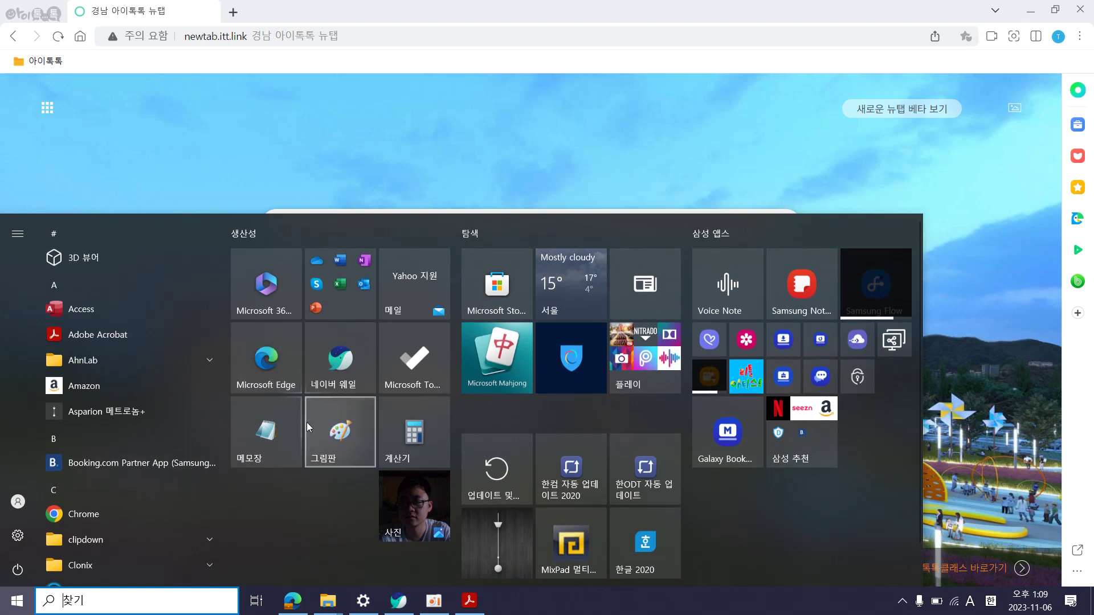
click(281, 434)
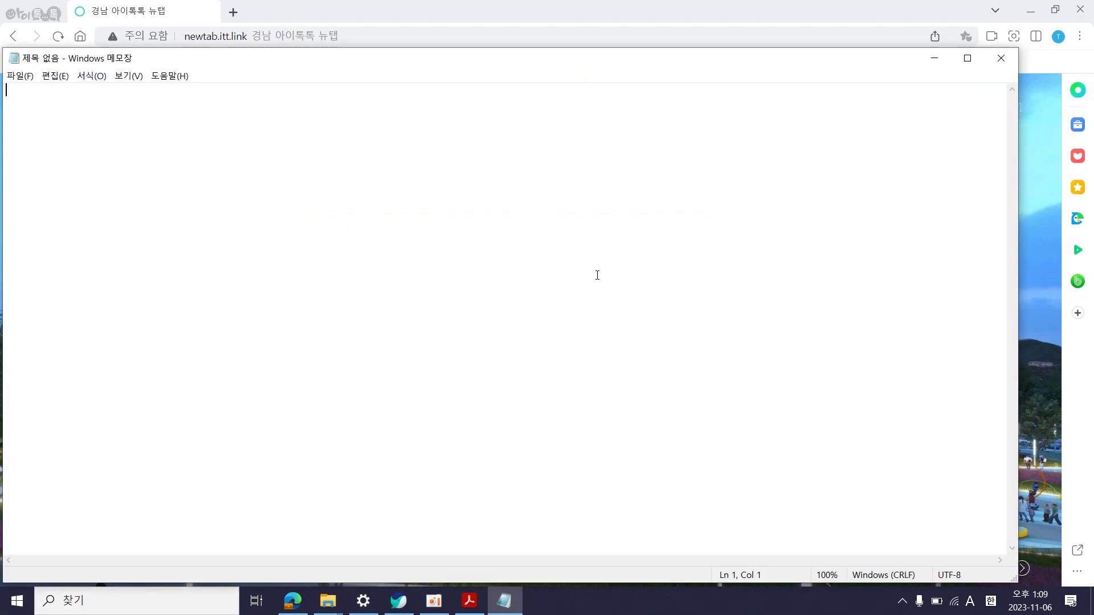
key(ctrl+v)
click(90, 77)
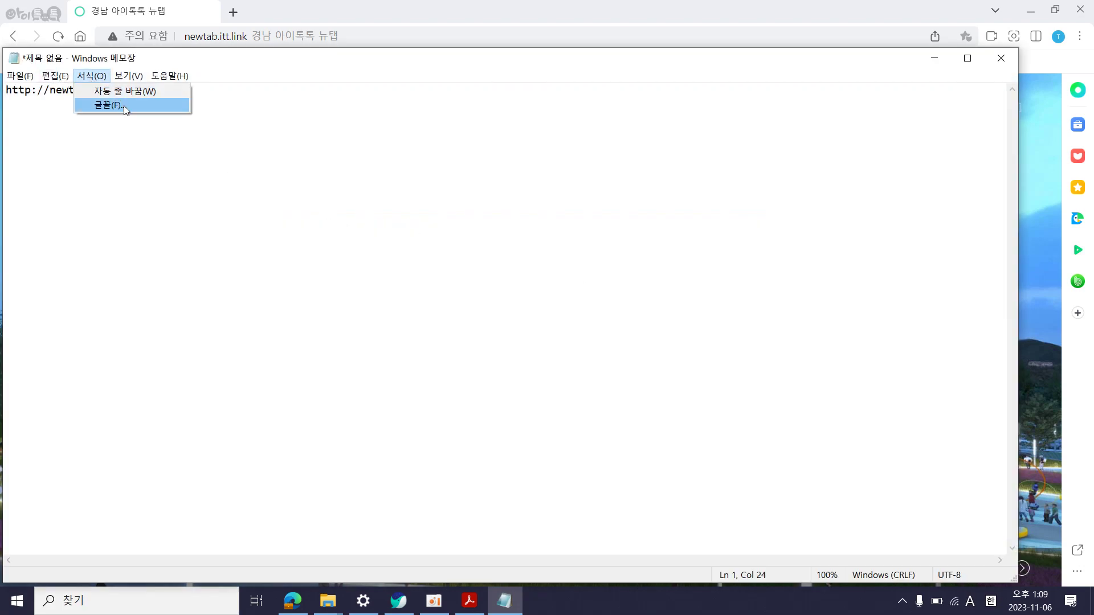
click(120, 91)
click(98, 76)
click(110, 105)
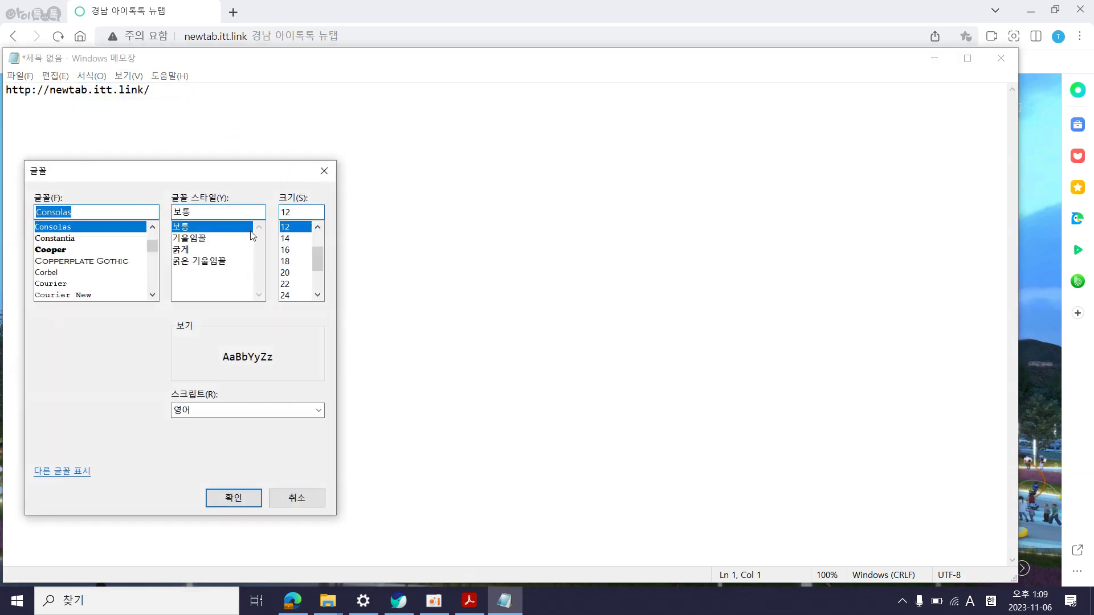
scroll(323, 265, down, 2)
click(291, 295)
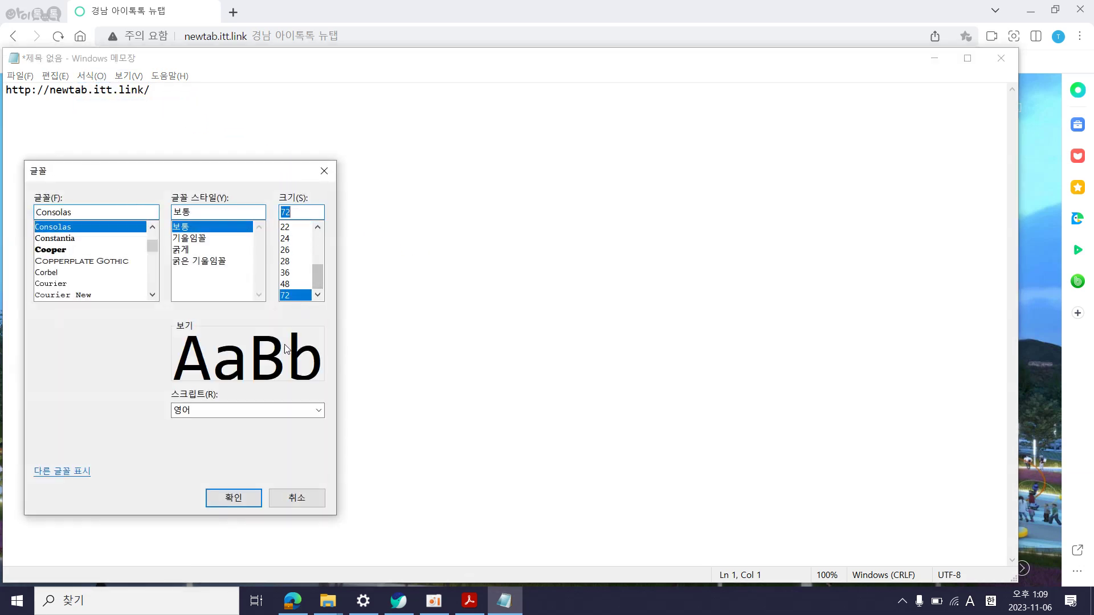
click(230, 499)
click(949, 166)
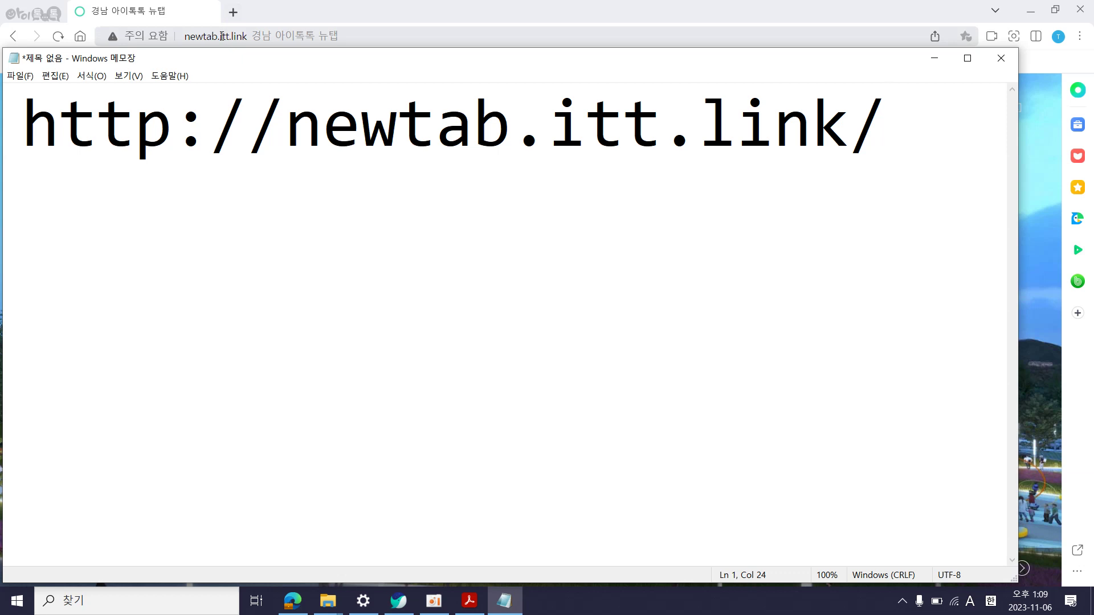
click(303, 5)
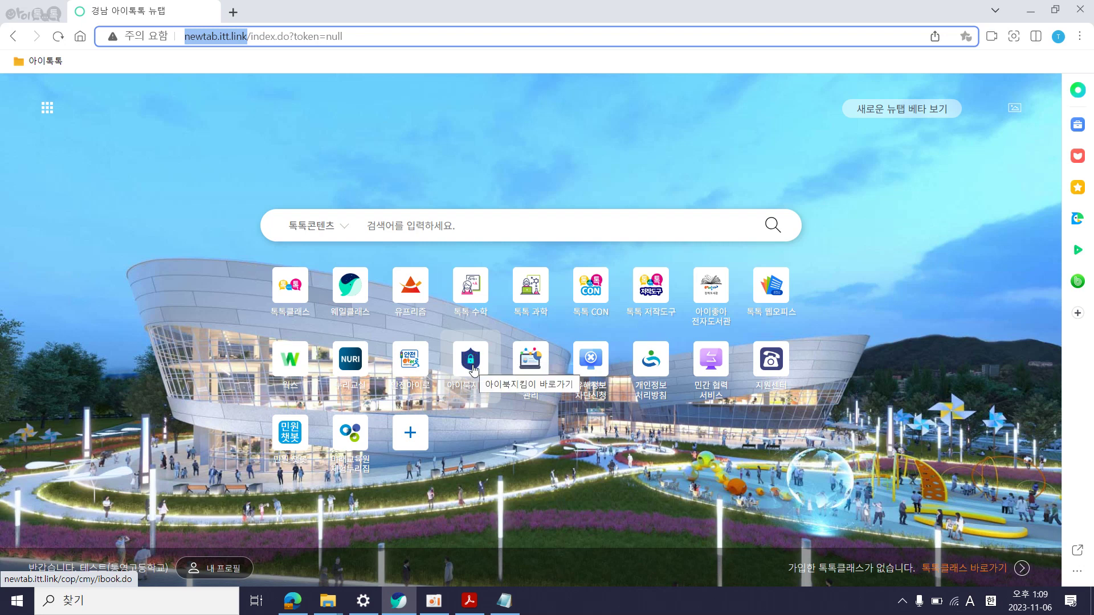
key(alt+Tab)
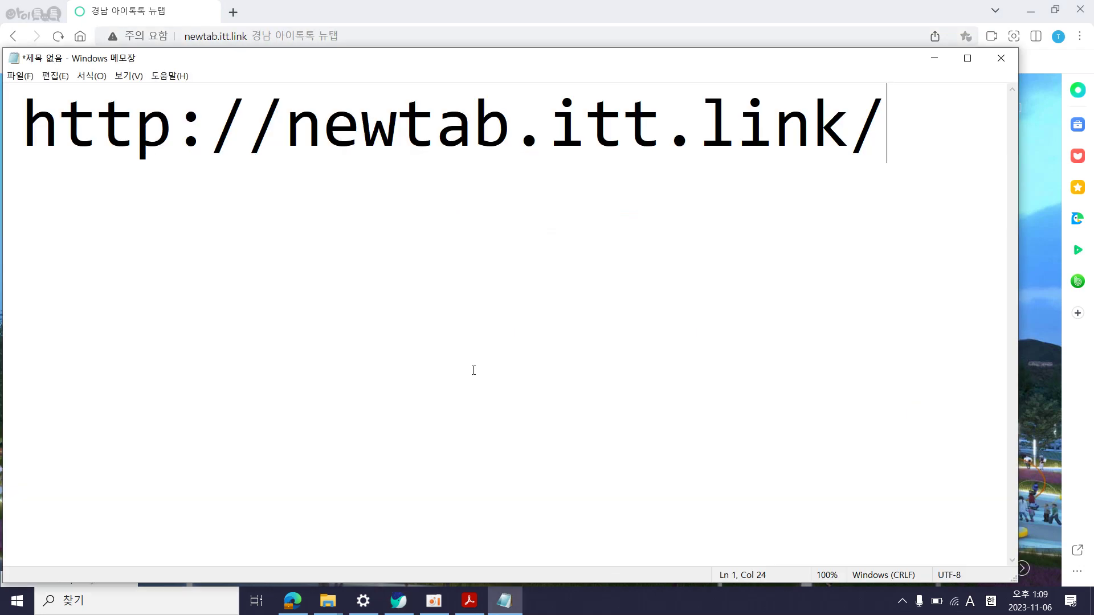
Page through the 아이북지킴이 guide to the results report slide, then scroll back to page 4
key(alt+Tab)
click(469, 600)
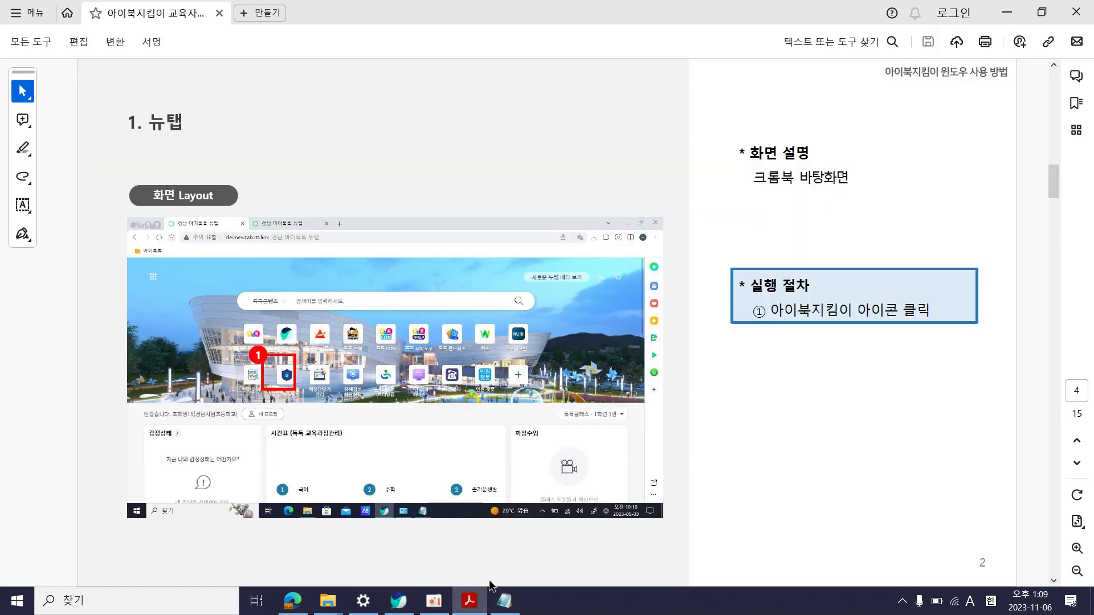
key(Right)
key(Right)
key(Right)
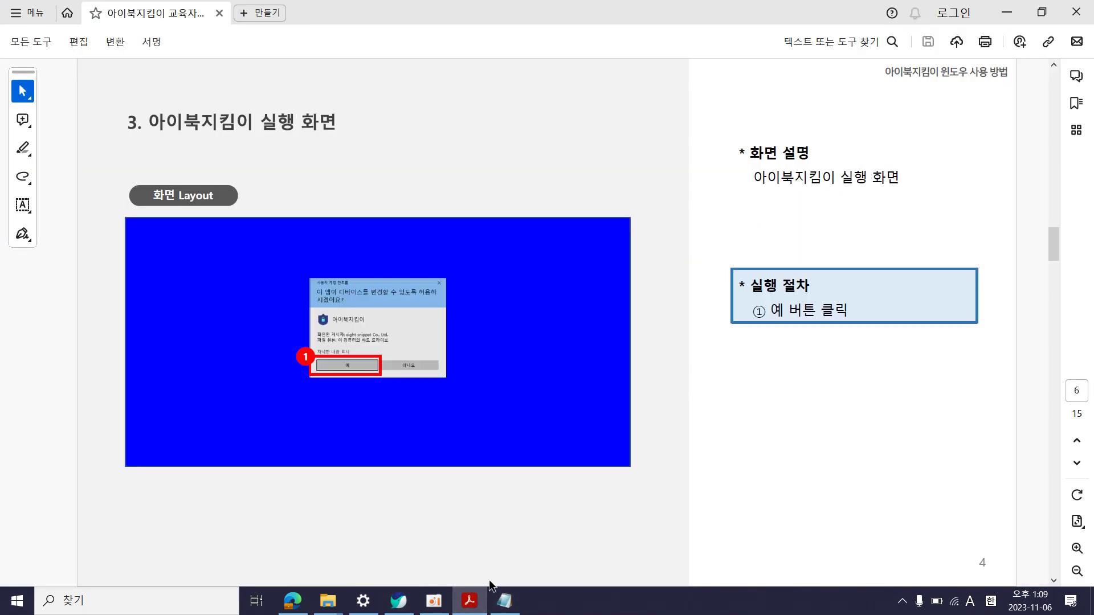
key(Right)
key(Right)
key(Right)
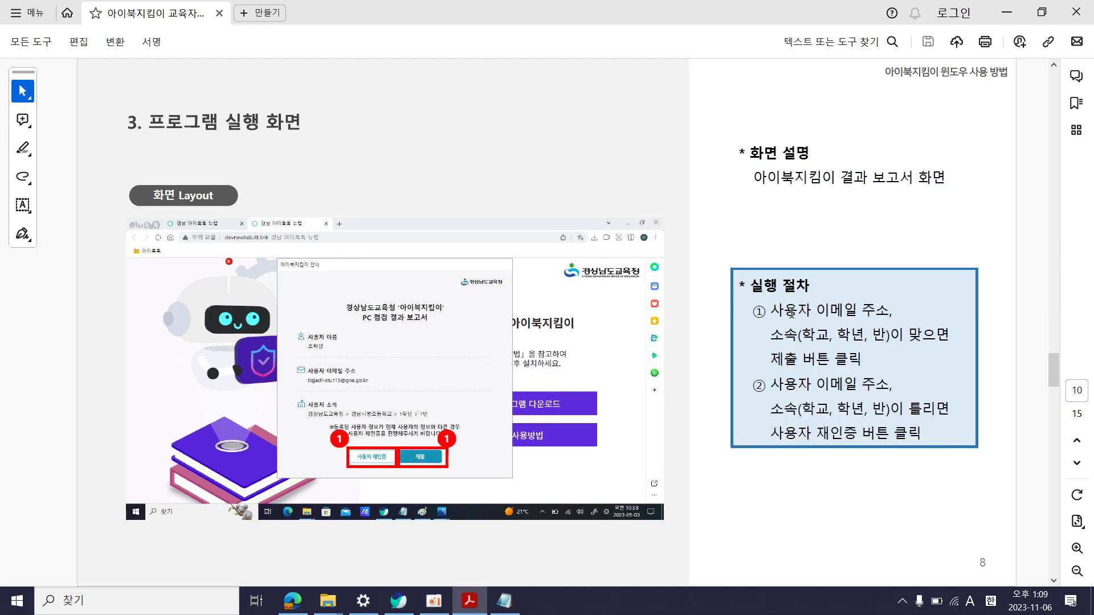
drag(776, 310, 877, 362)
click(879, 364)
scroll(1031, 227, up, 5)
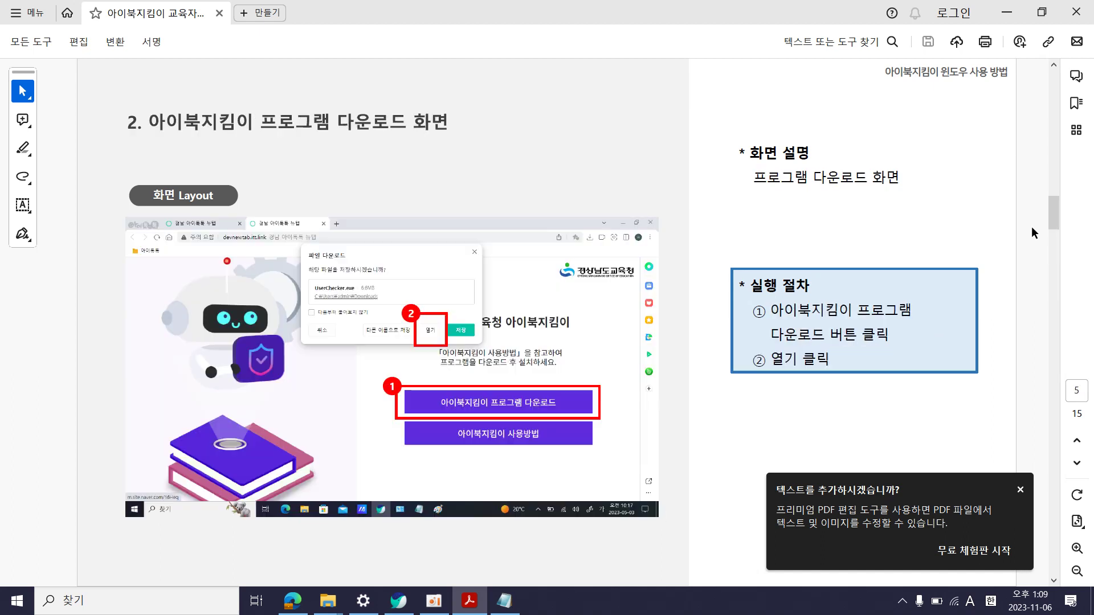
scroll(1031, 227, up, 1)
key(alt+Tab)
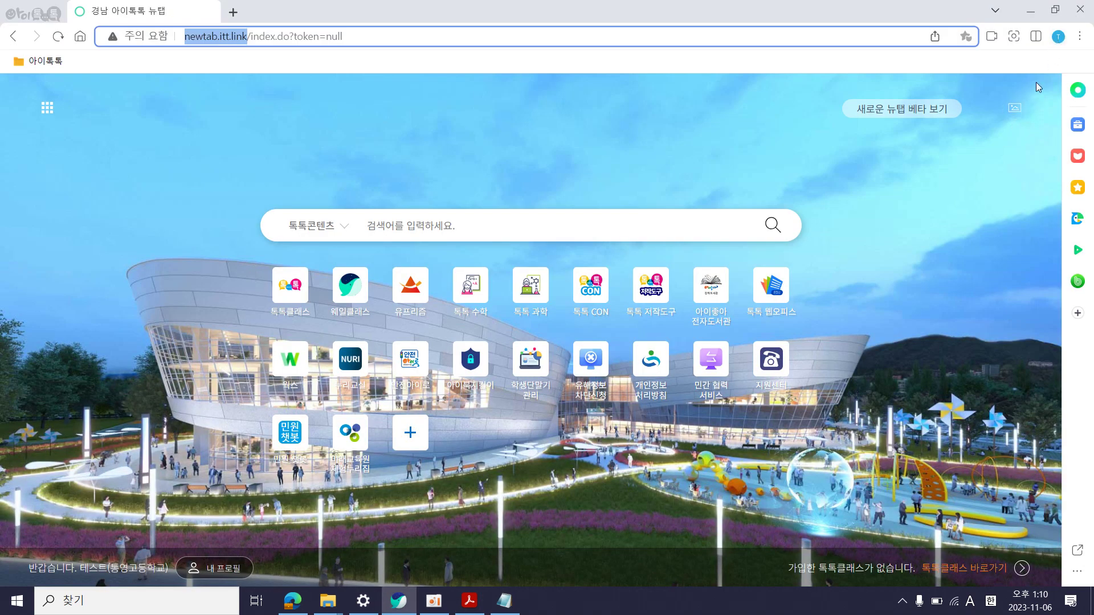
Open the Whalespace profile from the avatar menu and point out the 통영고등학교 space entry
click(1058, 37)
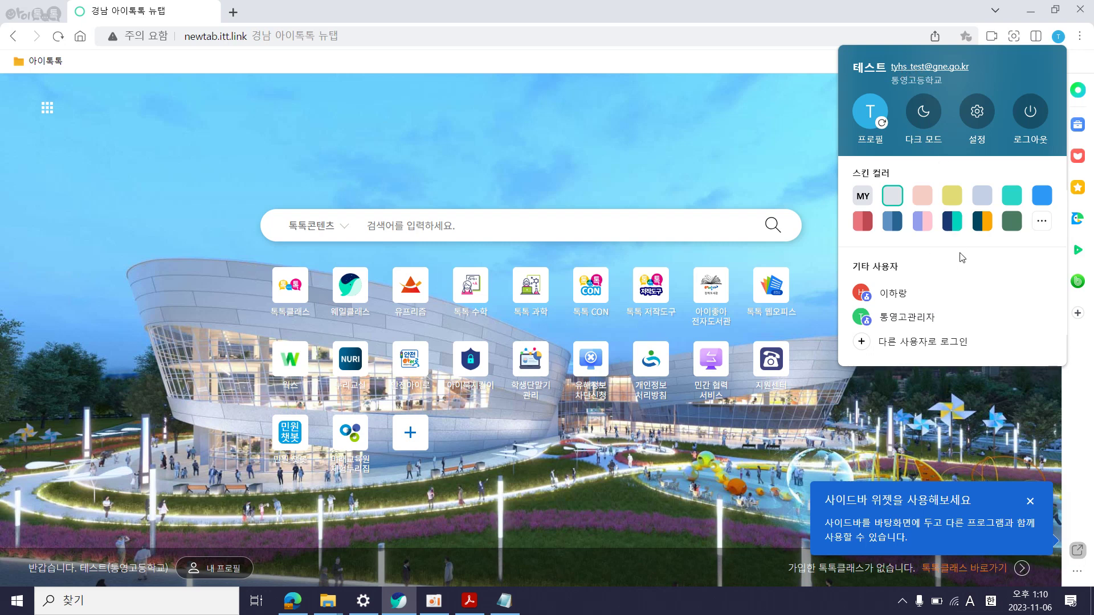
click(871, 111)
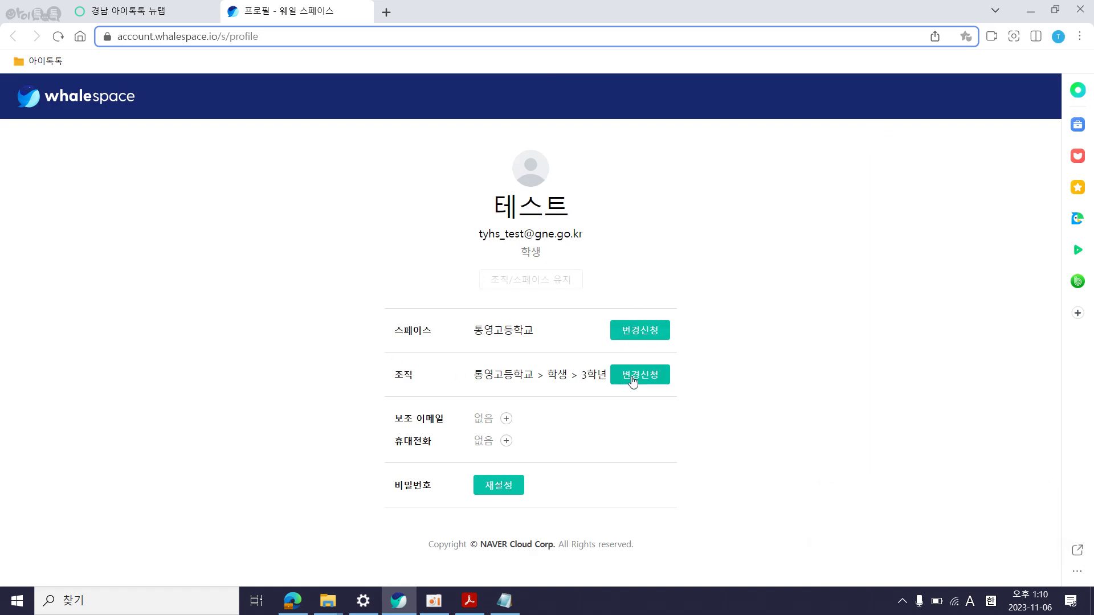
drag(395, 333, 539, 330)
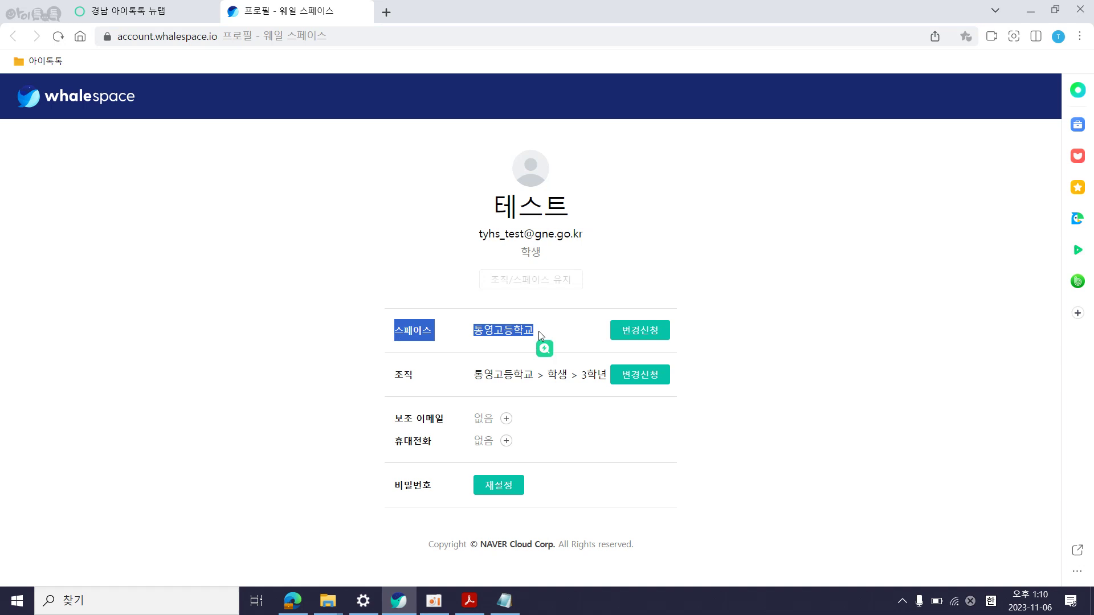
click(538, 337)
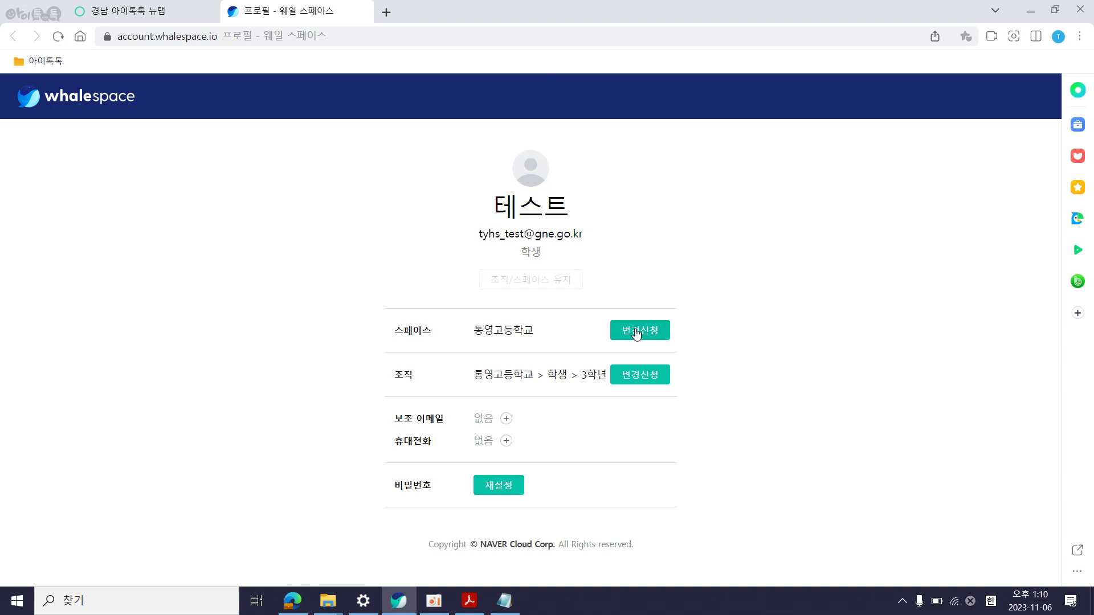
Point out the current organisation path 통영고등학교 > 학생 > 3학년 on the profile
drag(388, 376, 601, 376)
click(473, 381)
drag(469, 375, 597, 383)
click(587, 393)
Submit an organisation change request to 3학년 > 2반 and dismiss the completion message
click(638, 380)
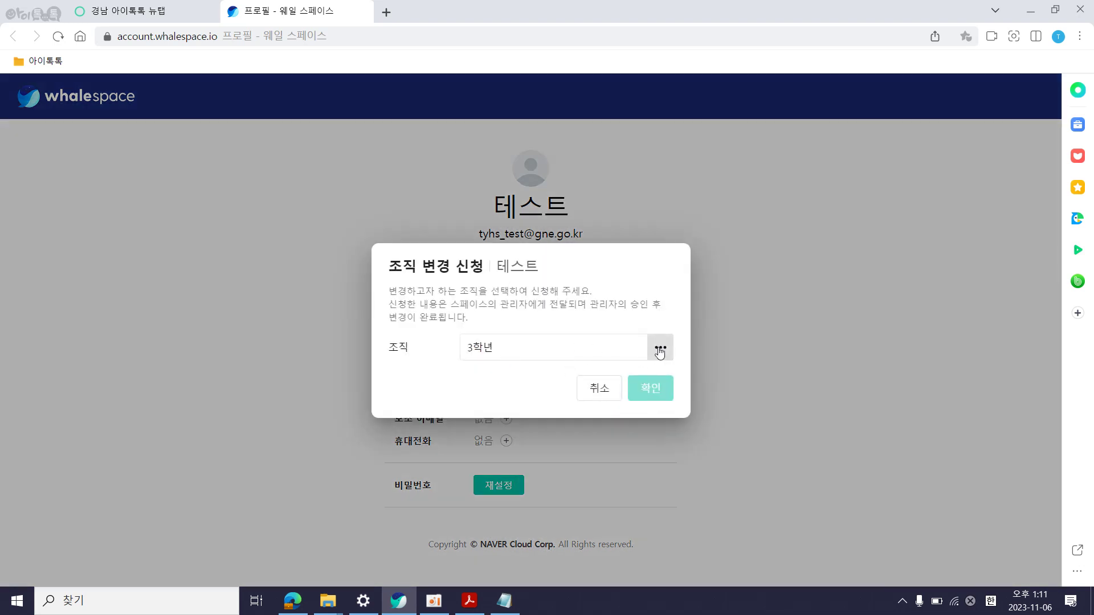
click(660, 348)
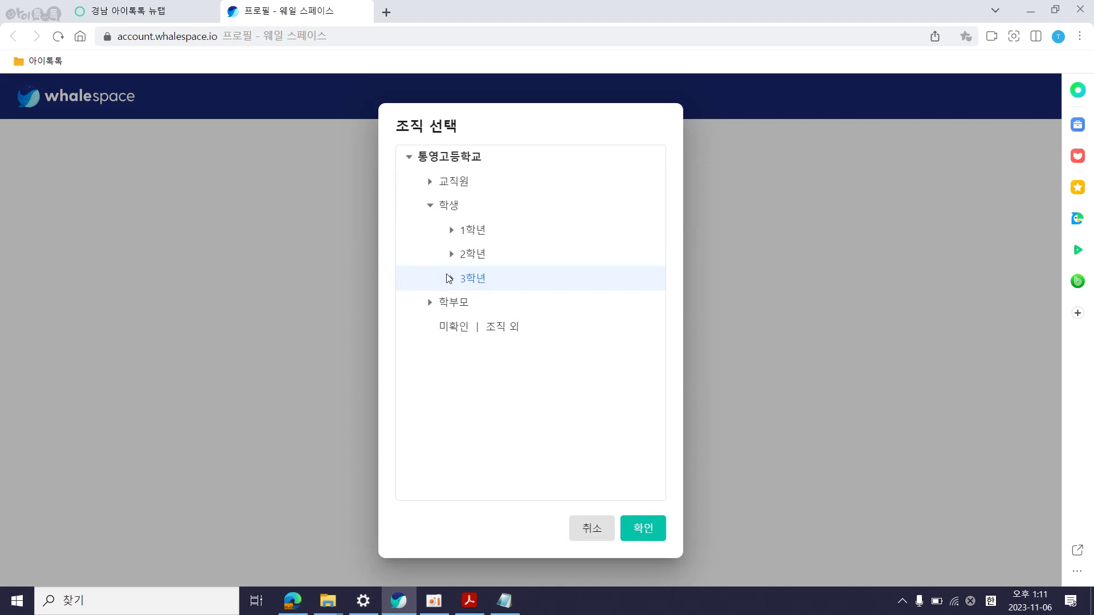
click(452, 278)
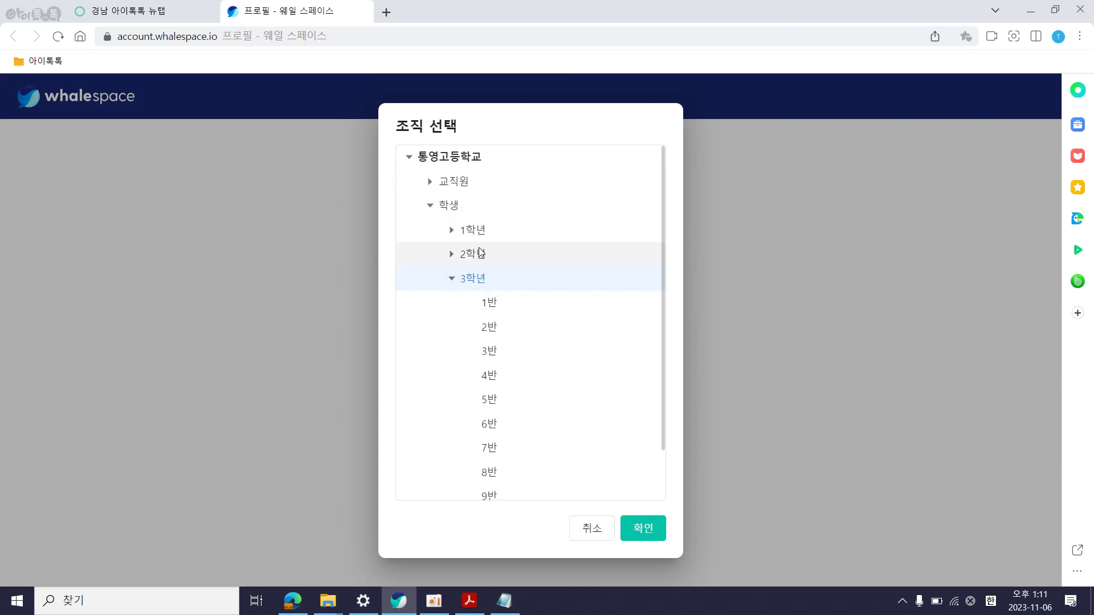
click(488, 329)
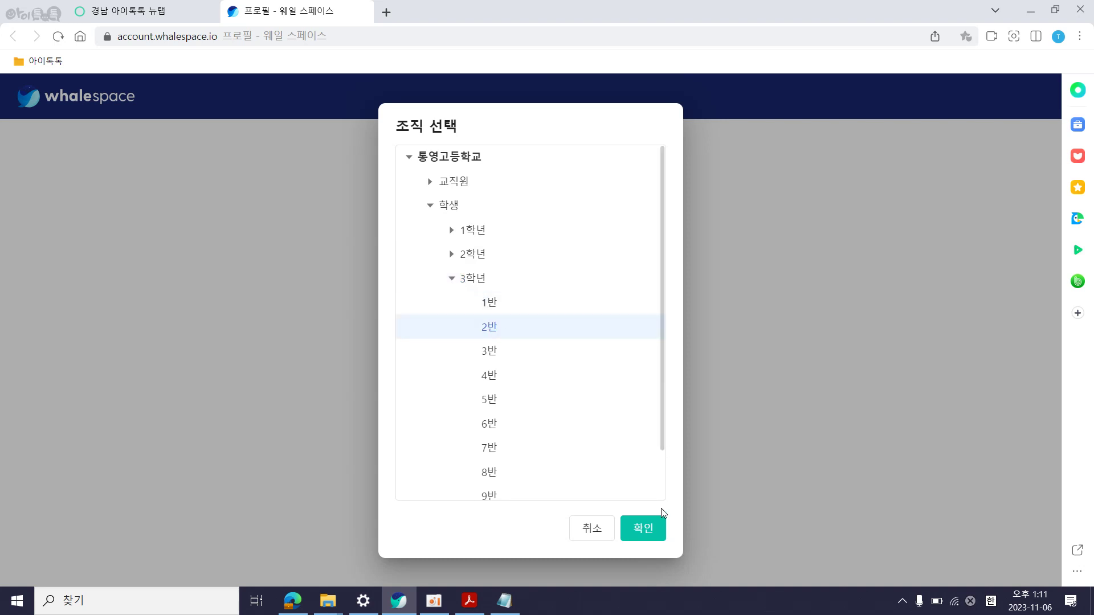
click(644, 530)
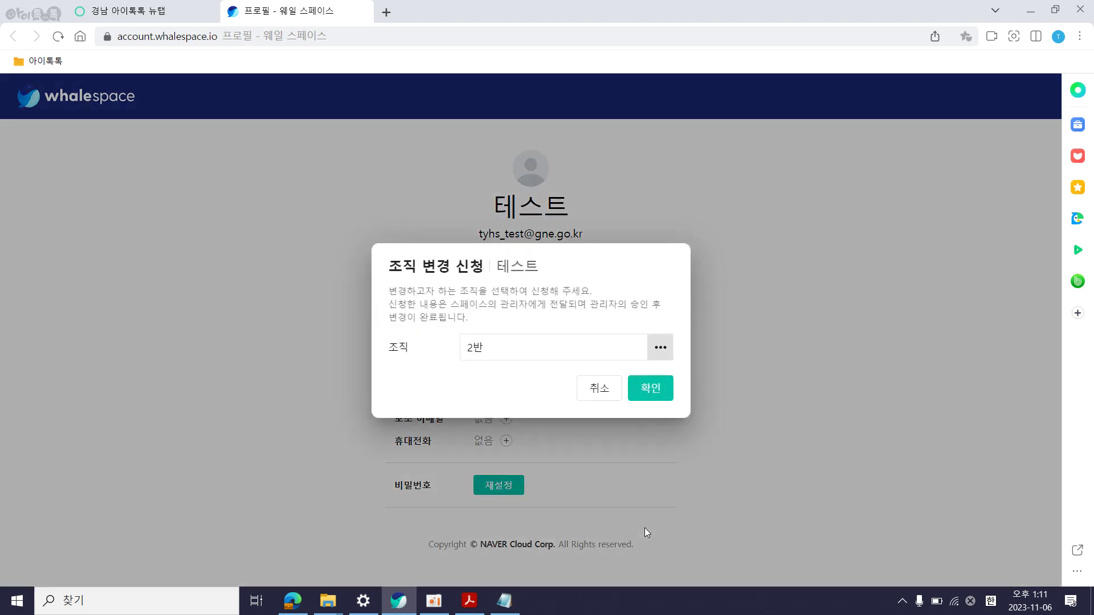
click(664, 392)
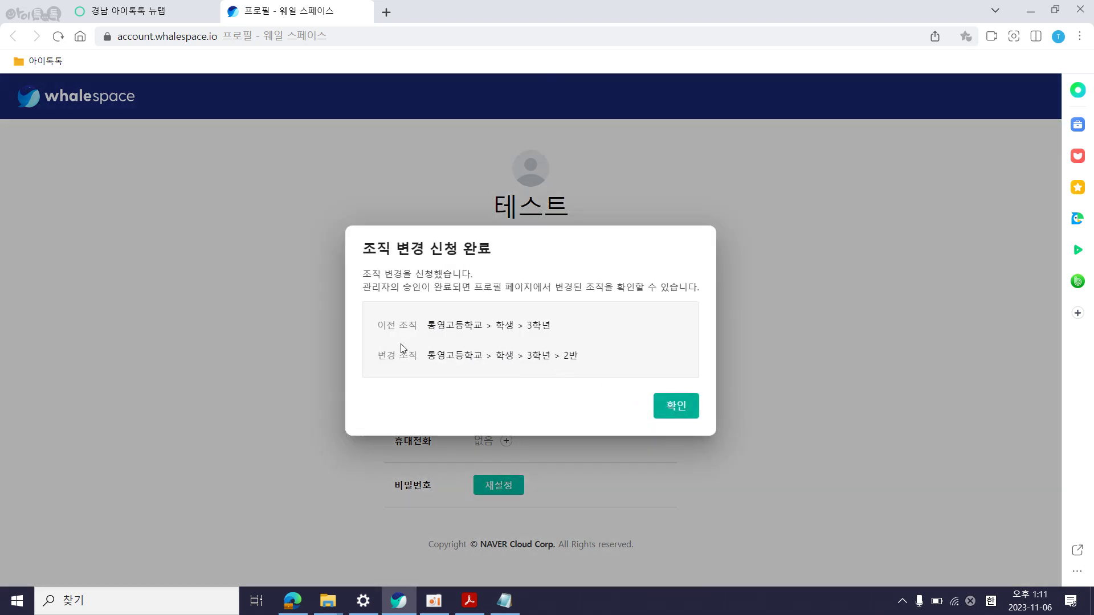
click(675, 409)
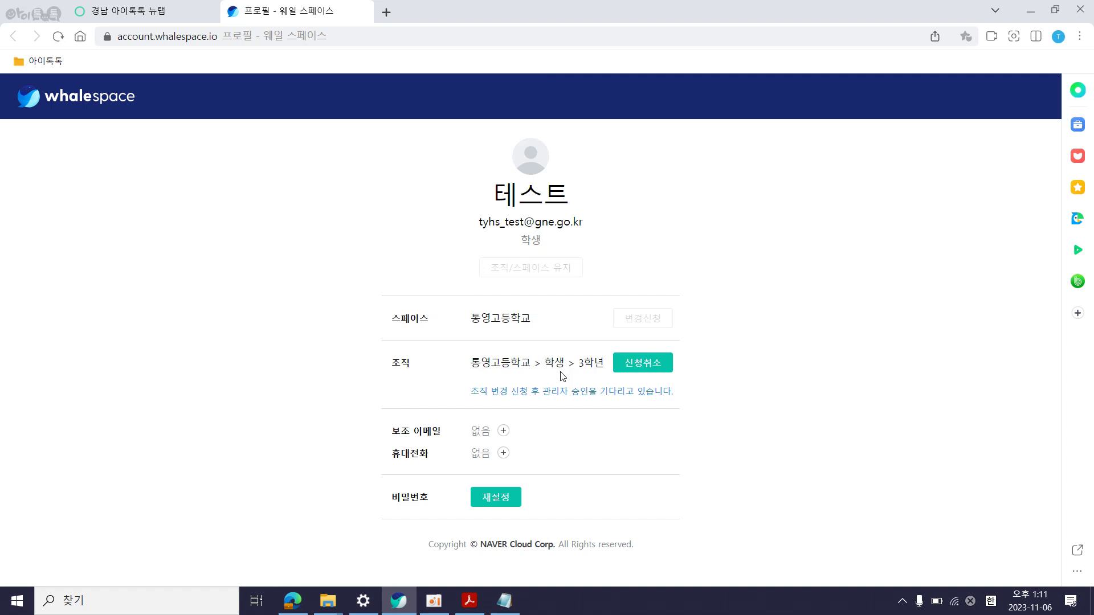
click(292, 600)
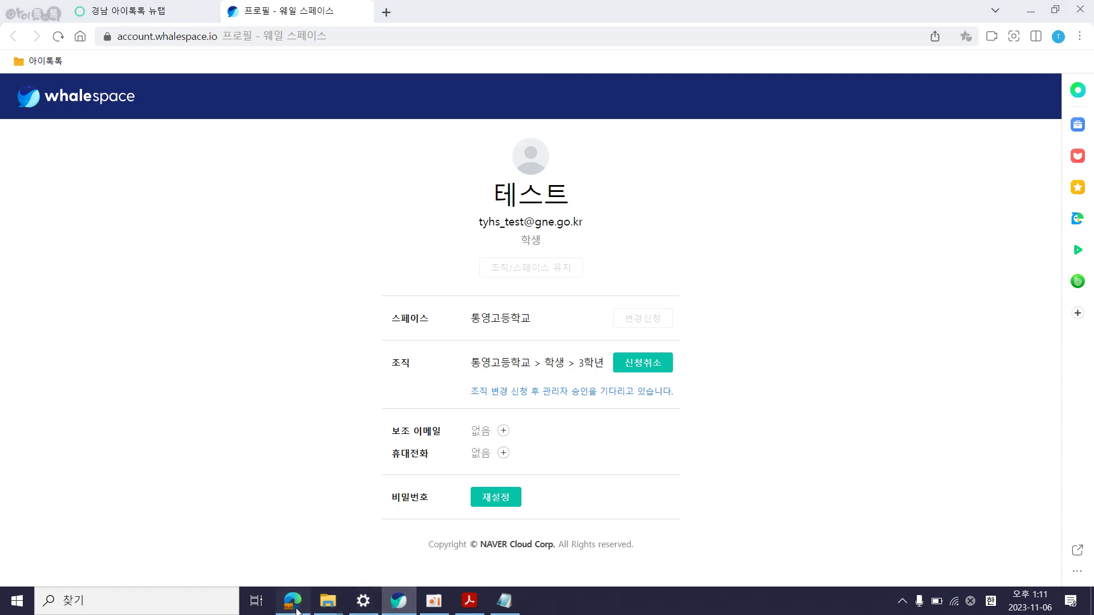
Log in to the Whalespace Admin console and open the pending organisation change requests
click(163, 11)
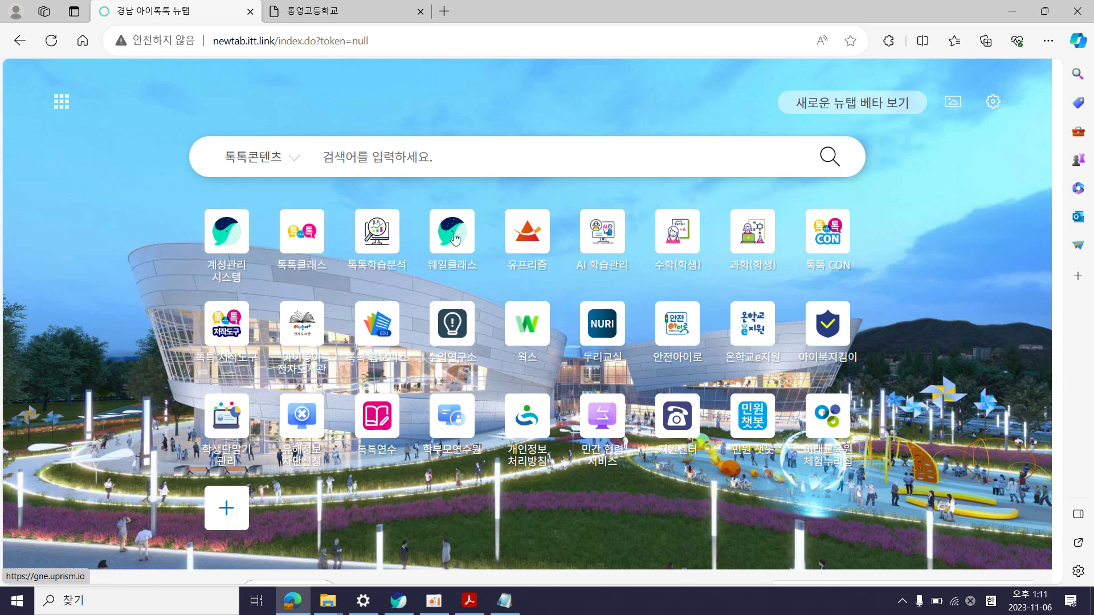
click(234, 242)
click(528, 490)
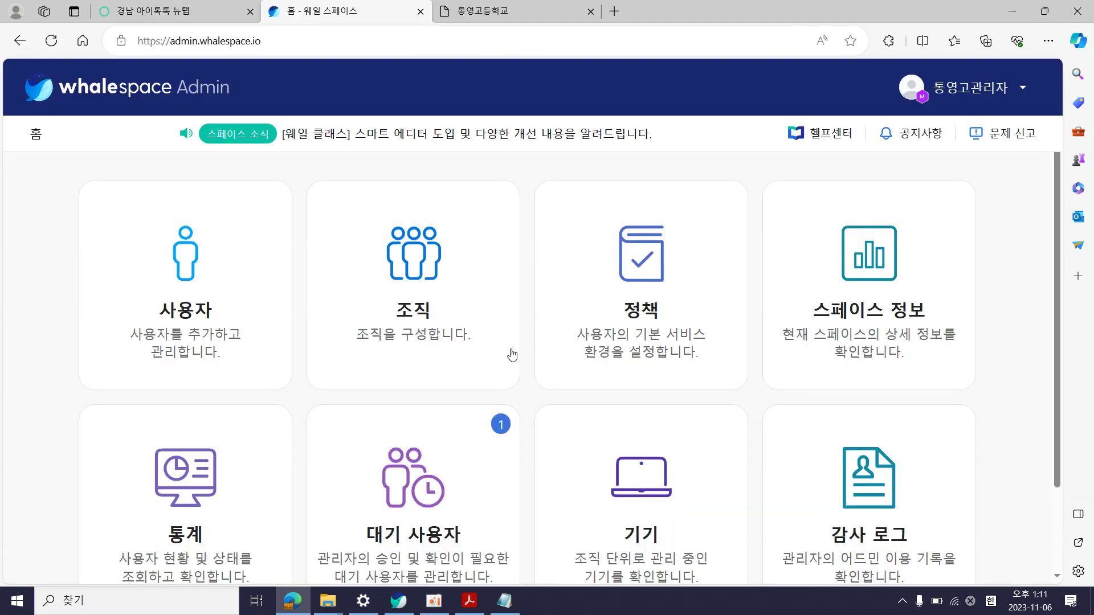
click(460, 509)
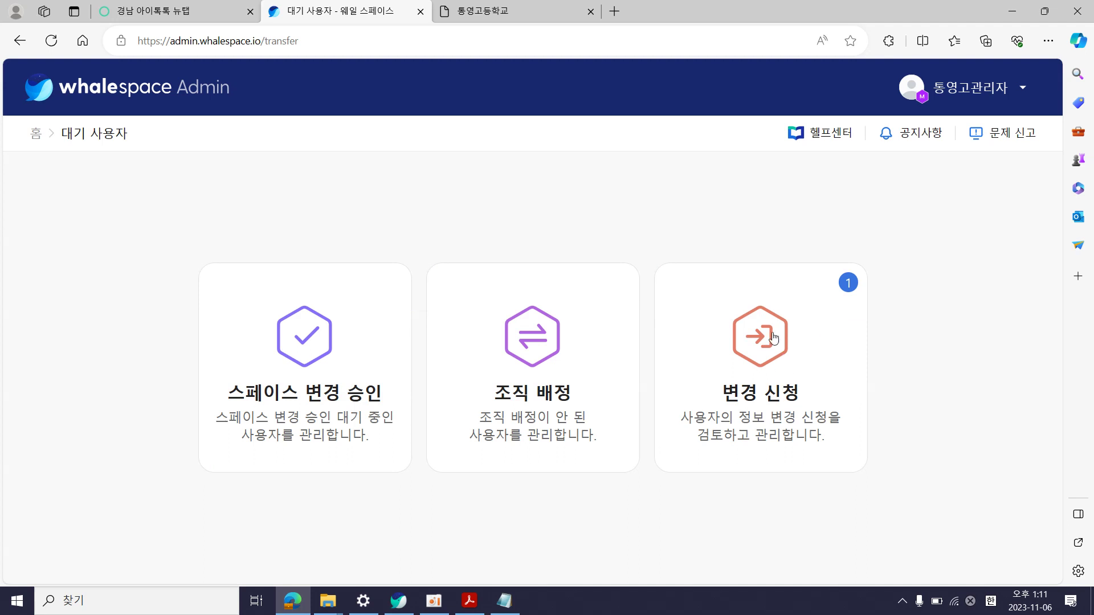
click(791, 359)
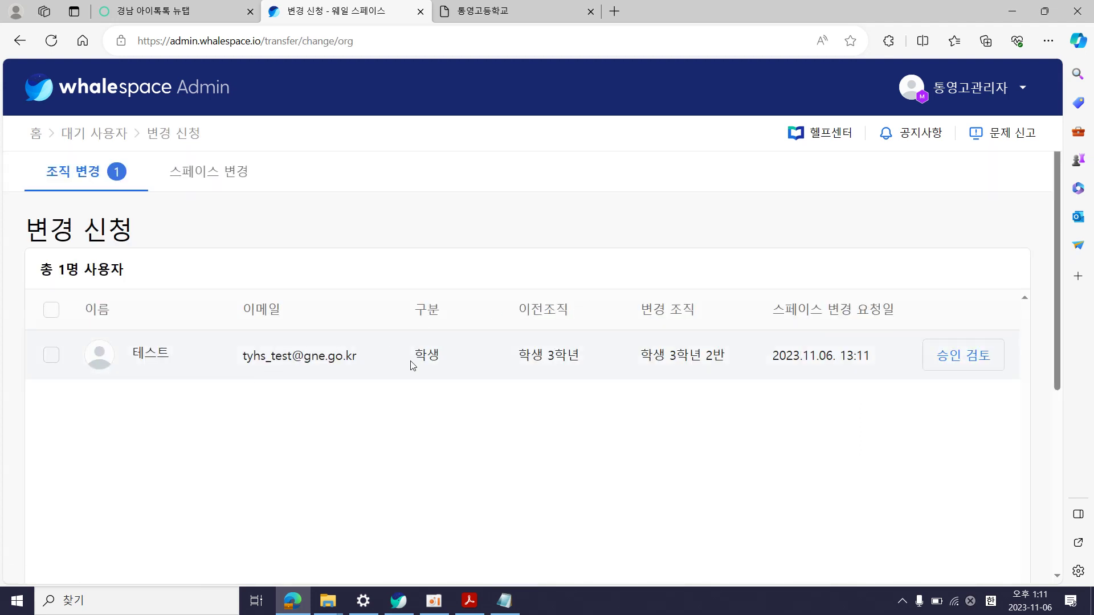
Approve the student's request to move to /통영고등학교/학생/3학년/2반
click(57, 354)
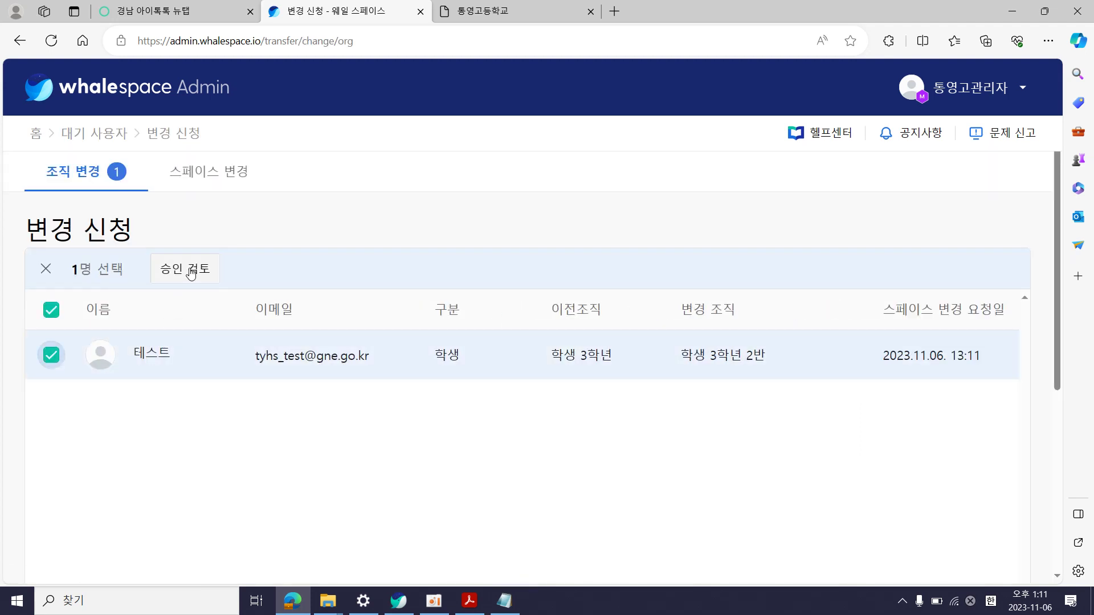
click(174, 269)
click(661, 397)
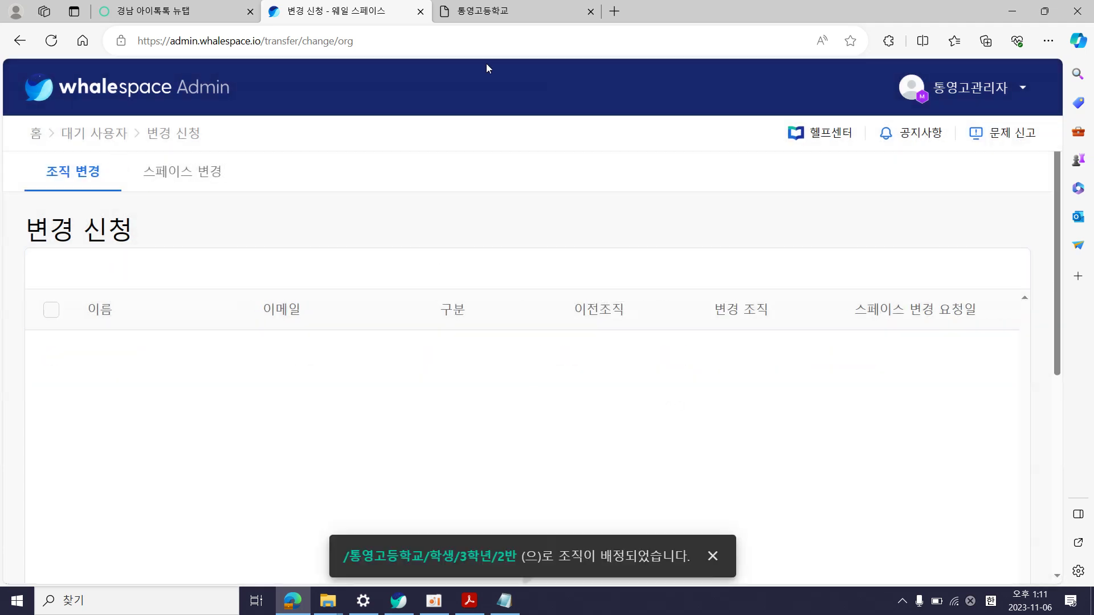
click(398, 600)
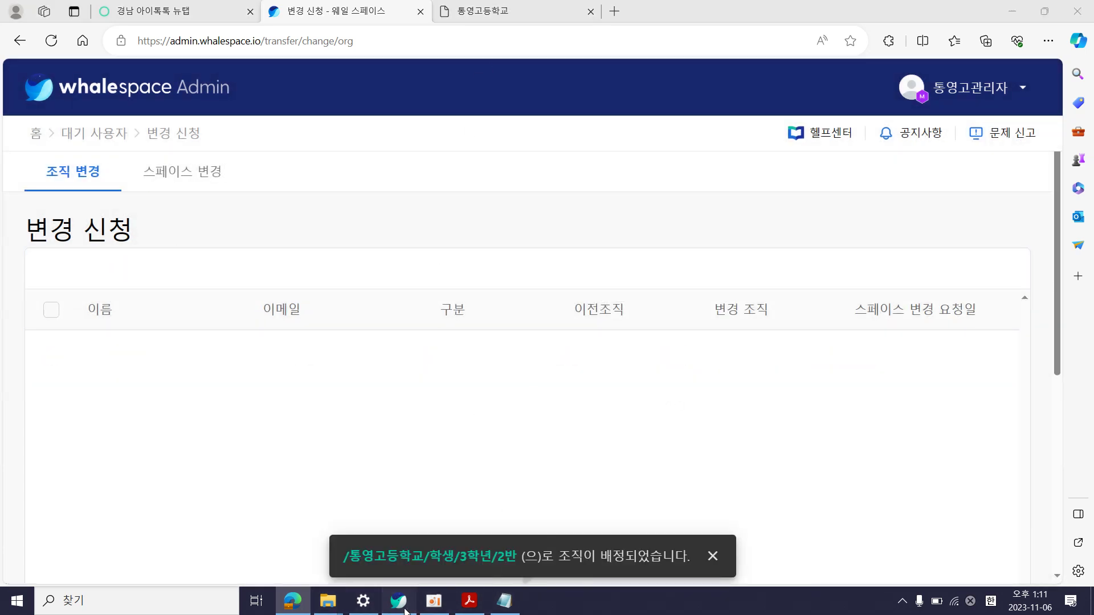
Refresh the profile to show 3학년 > 2반, pointing out the secondary e-mail, phone and password rows
key(F5)
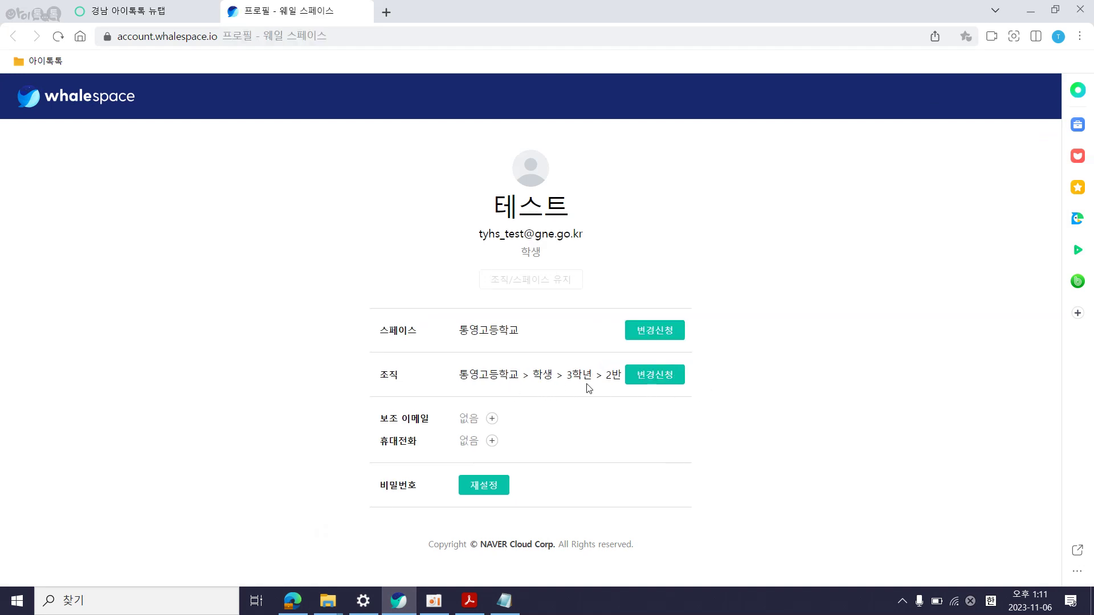
drag(381, 419, 522, 449)
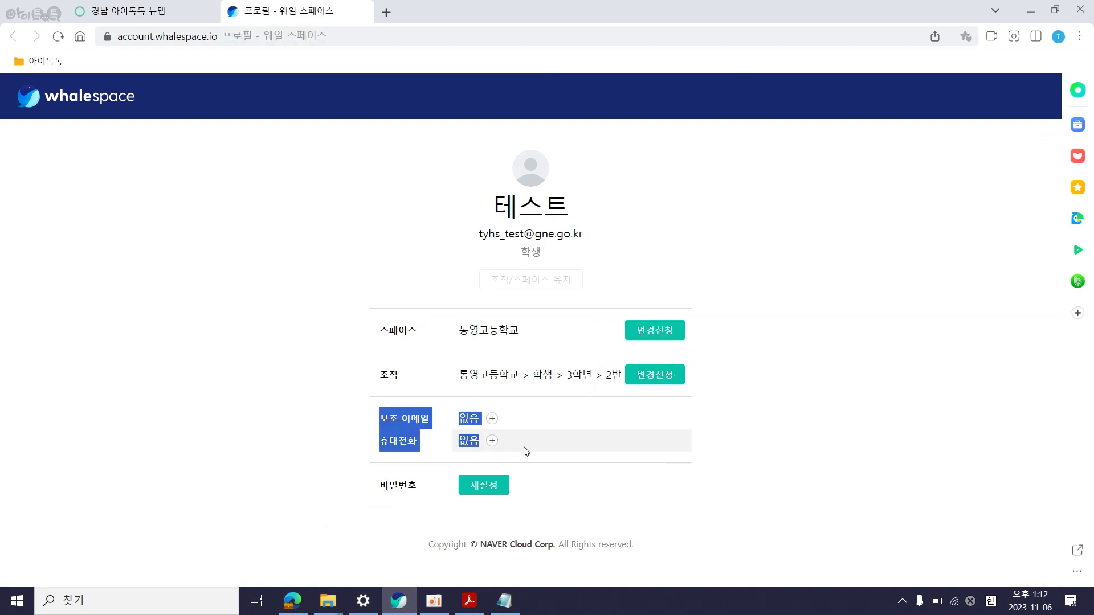
click(722, 450)
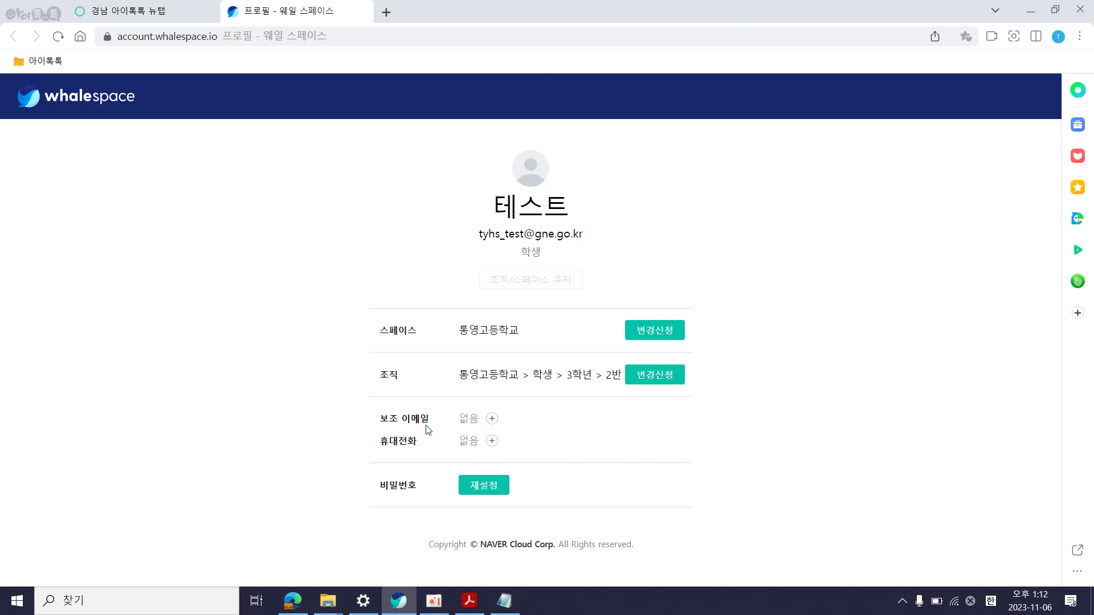
drag(373, 420, 696, 452)
click(696, 452)
drag(373, 419, 705, 450)
click(676, 458)
drag(379, 491, 713, 493)
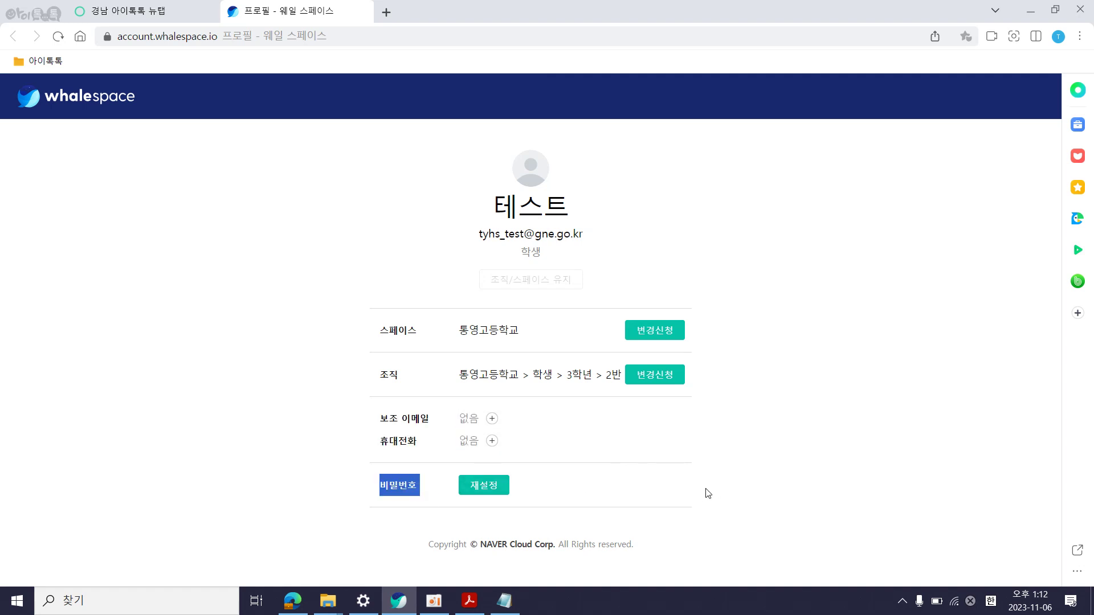
click(705, 493)
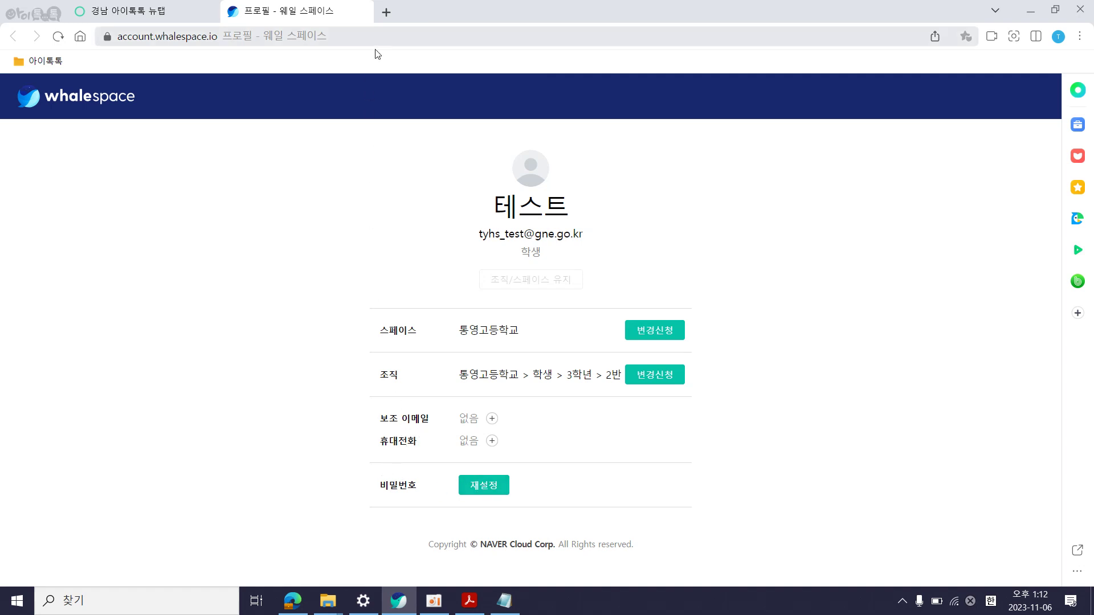
Close the profile tab and switch to the admin change-request page and the 아이북지킴이 PDF
click(364, 10)
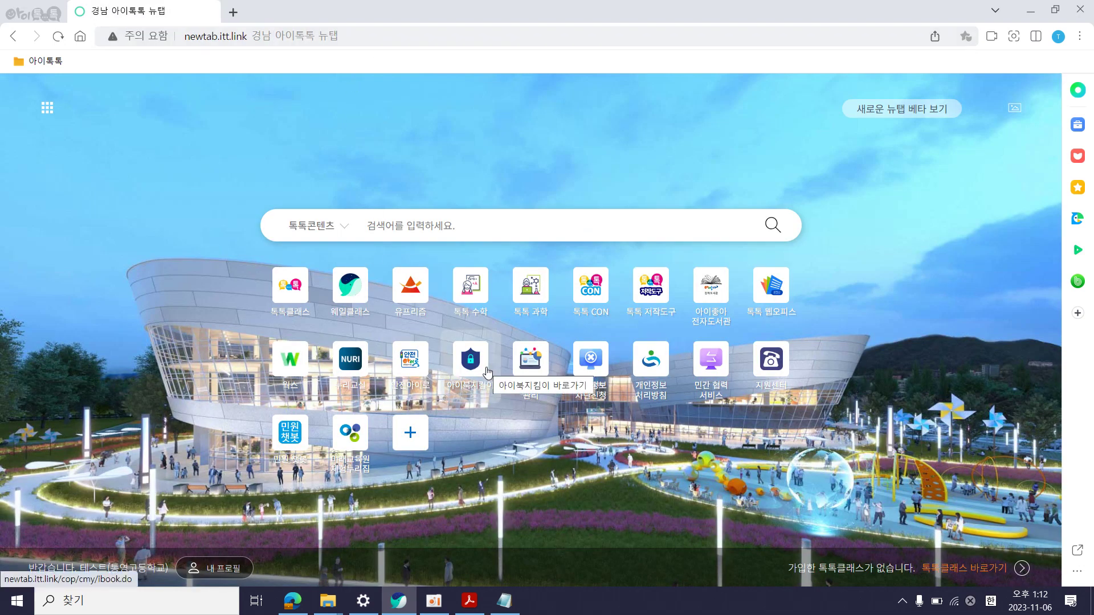
click(431, 610)
click(430, 611)
click(293, 601)
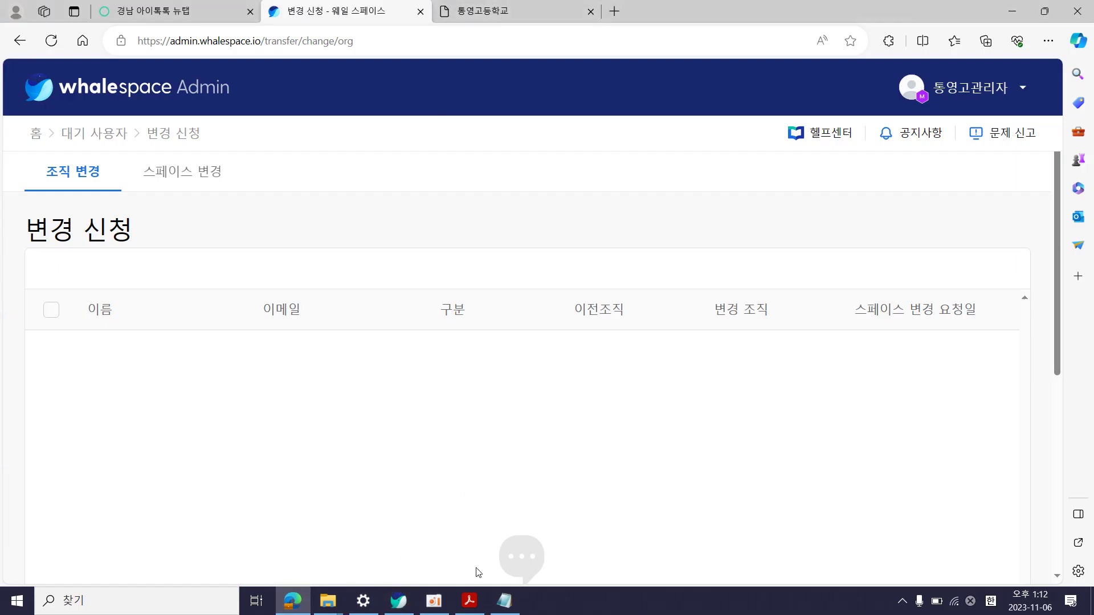
click(469, 601)
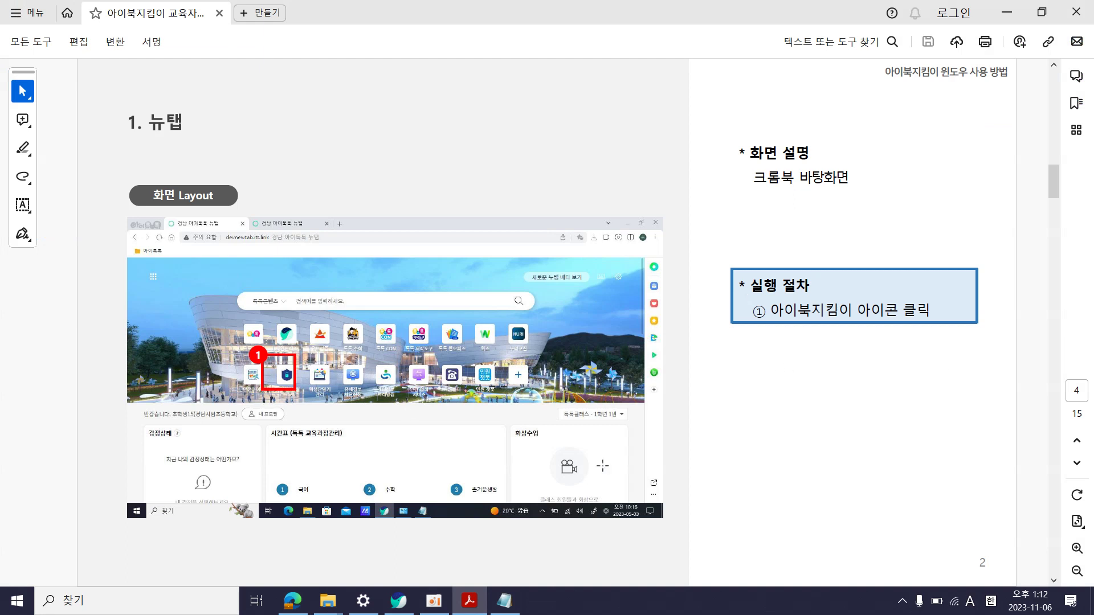
Page through the guide's download and run slides from page 4 to the page 9 결과 보고서 slide
scroll(602, 465, down, 3)
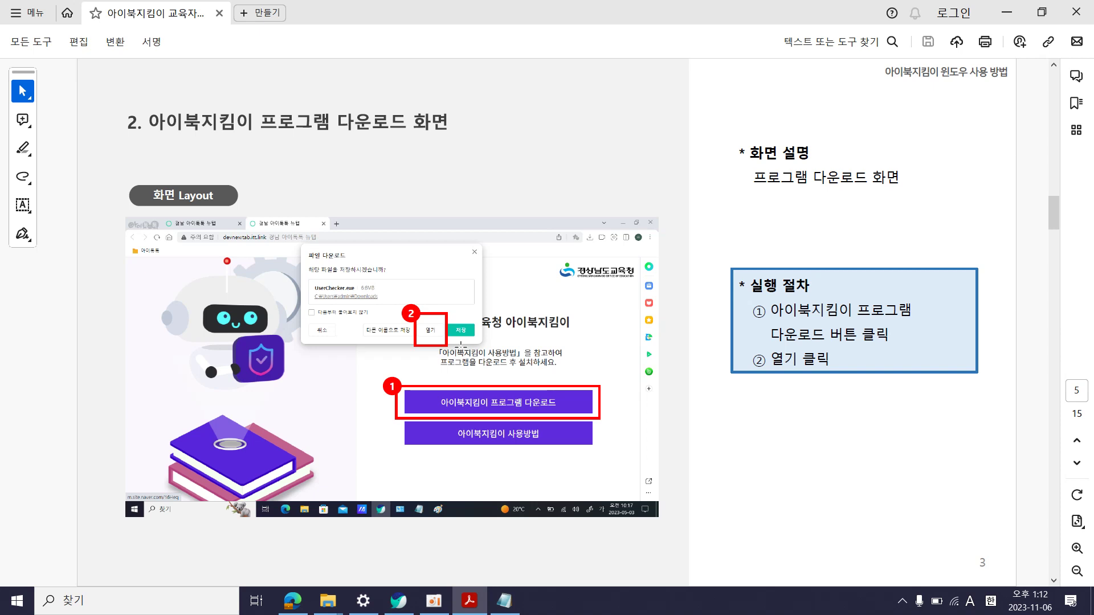
scroll(461, 345, down, 1)
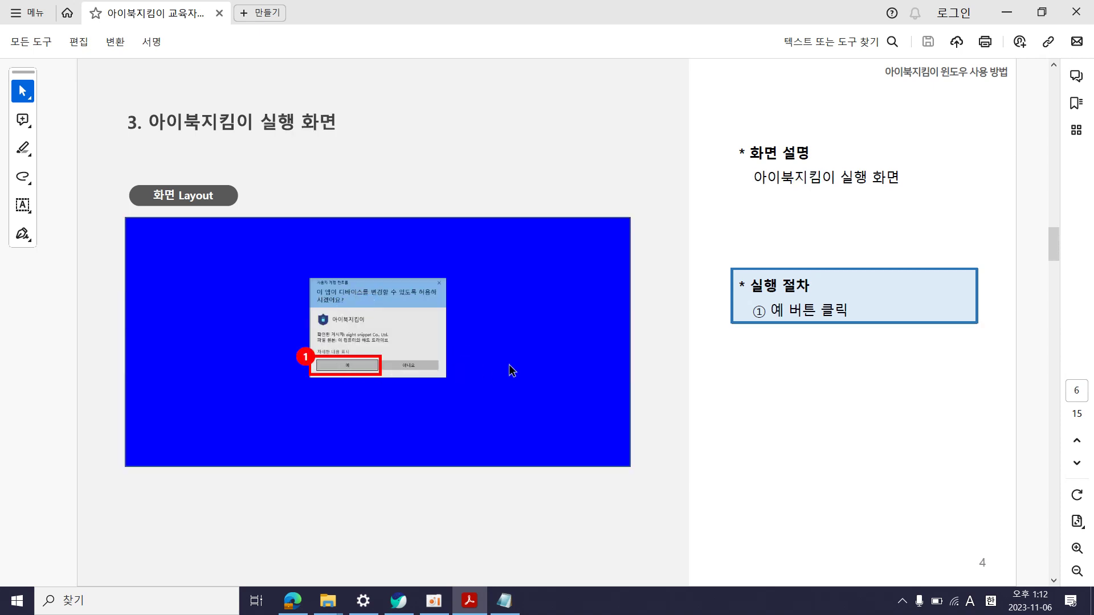
scroll(511, 371, down, 1)
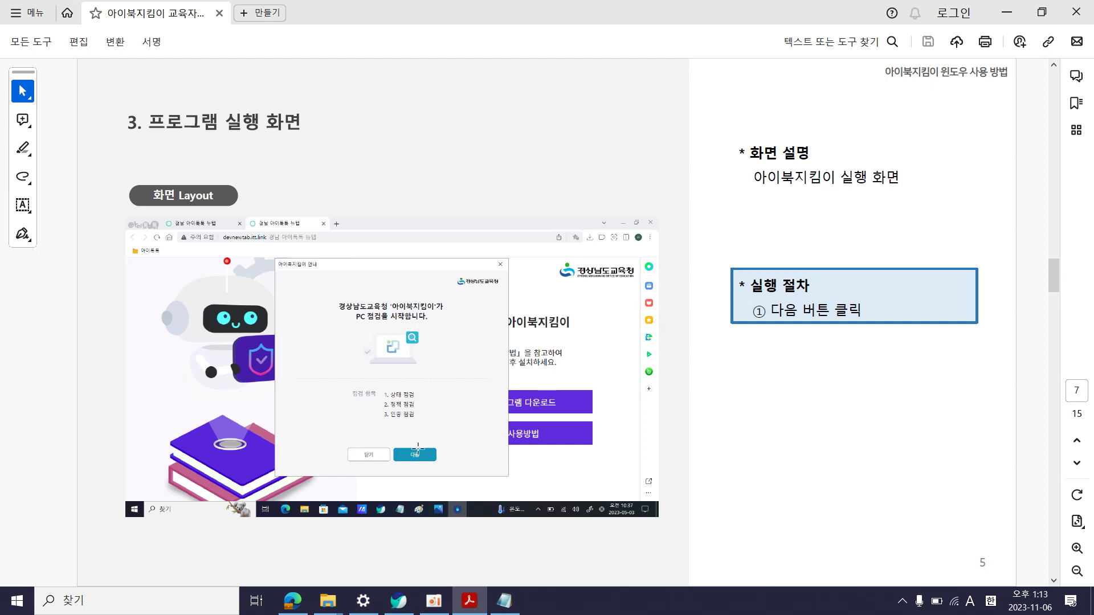
key(Right)
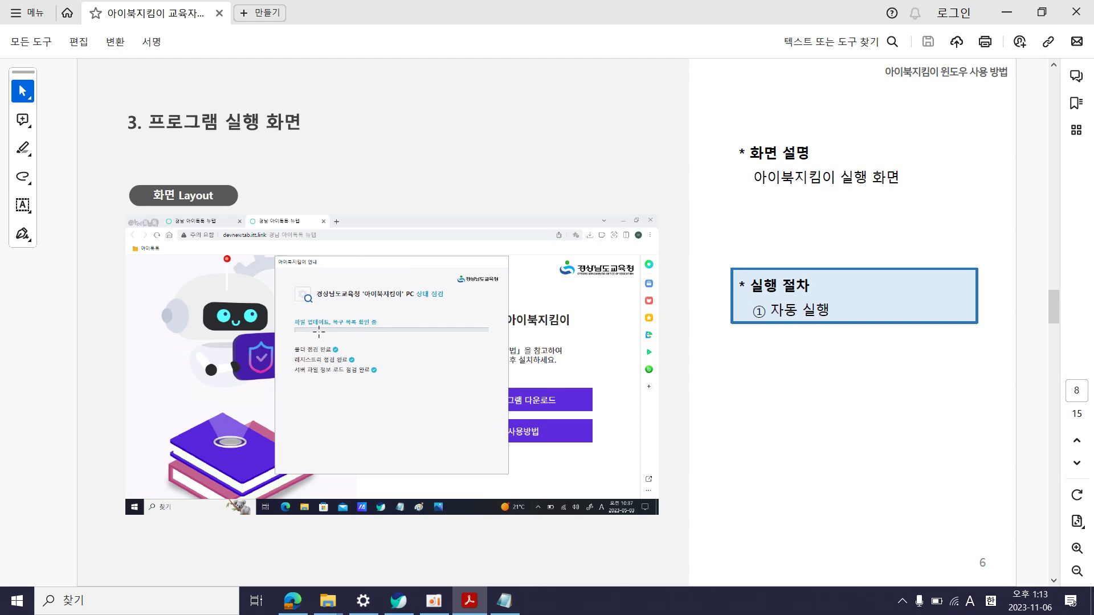
key(Right)
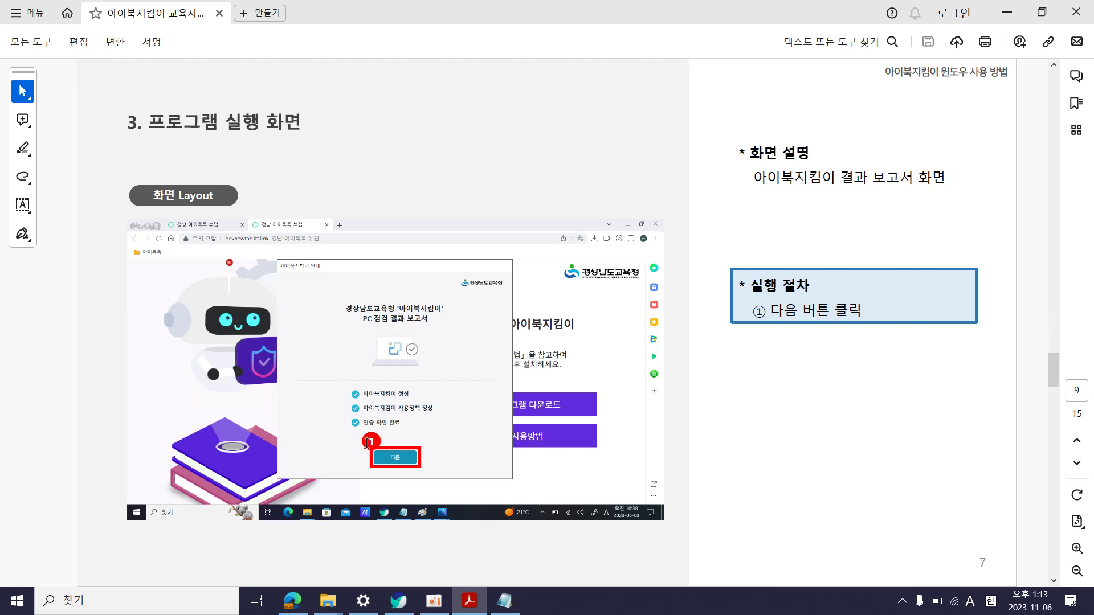
Page past the report submission, re-authentication and relaunch slides to the closing 감사합니다 page 15
scroll(368, 442, down, 1)
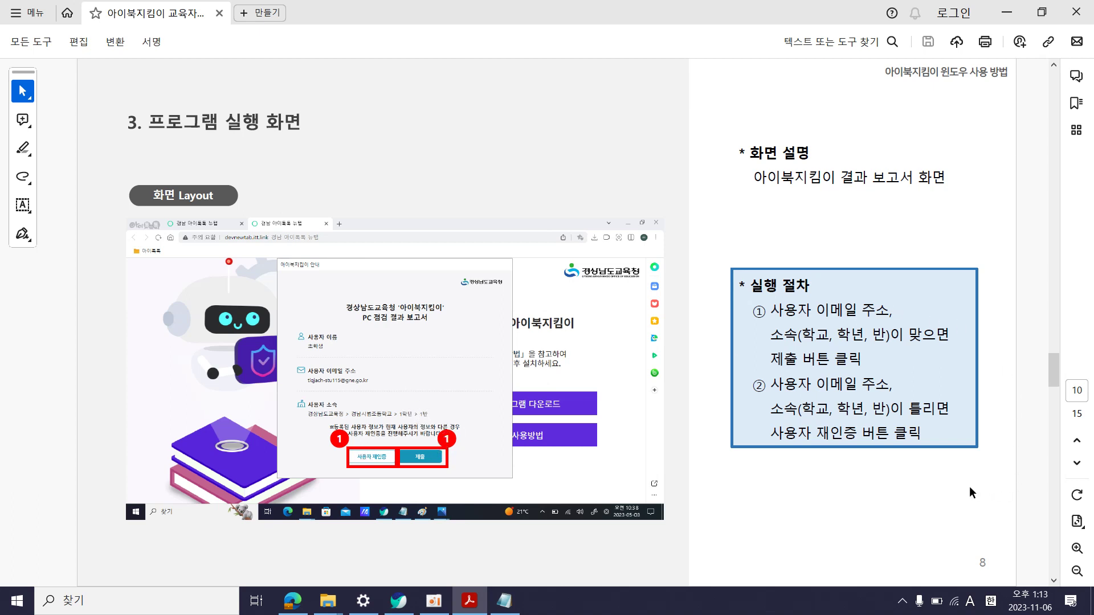
scroll(969, 486, down, 1)
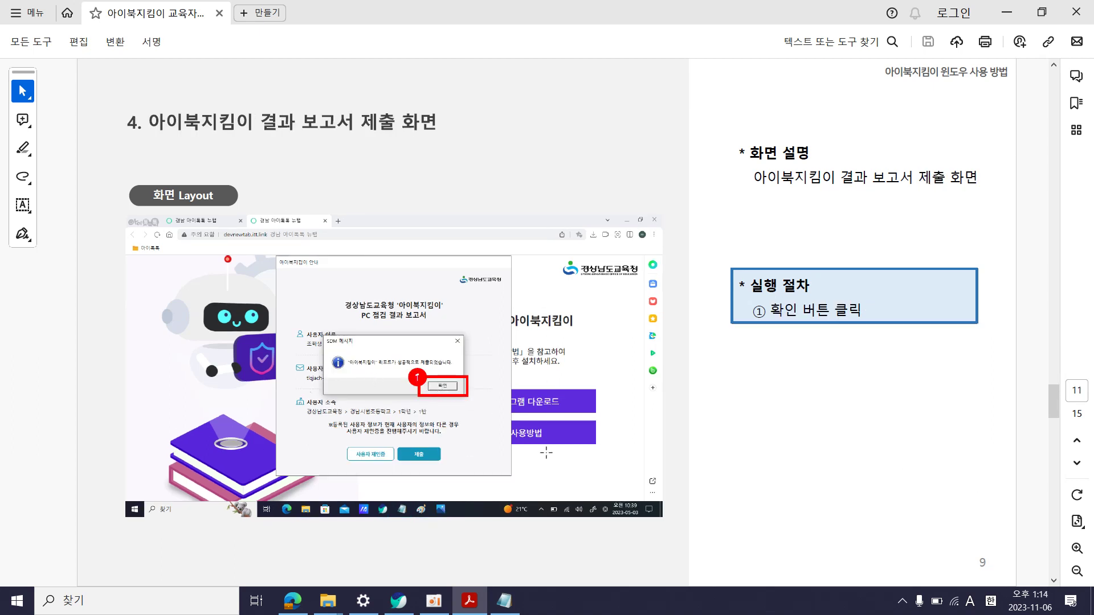
scroll(612, 458, down, 1)
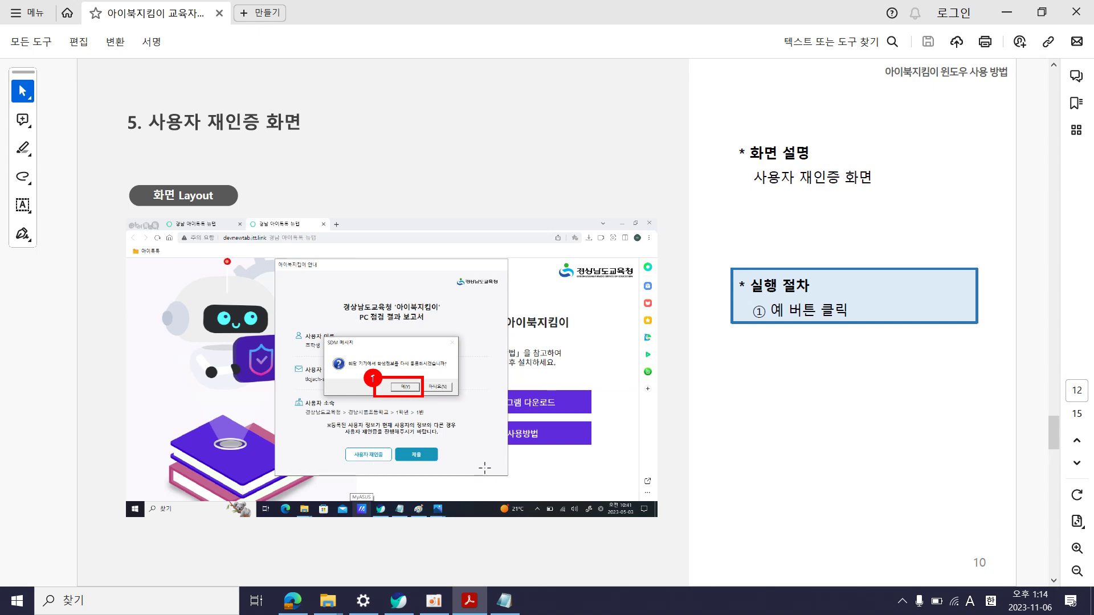
scroll(485, 468, down, 1)
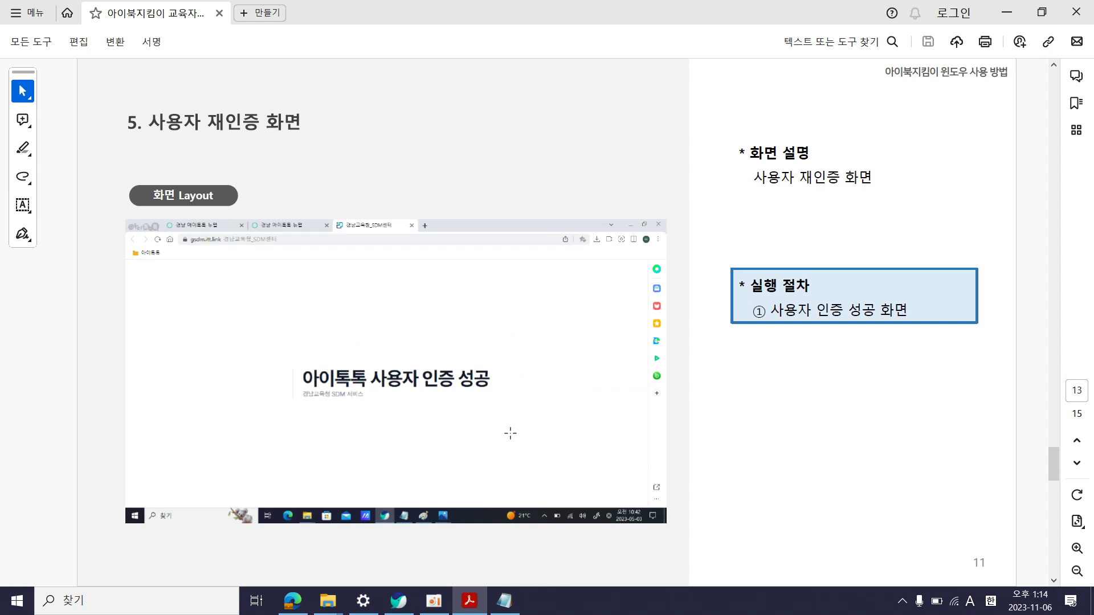
key(Page_Down)
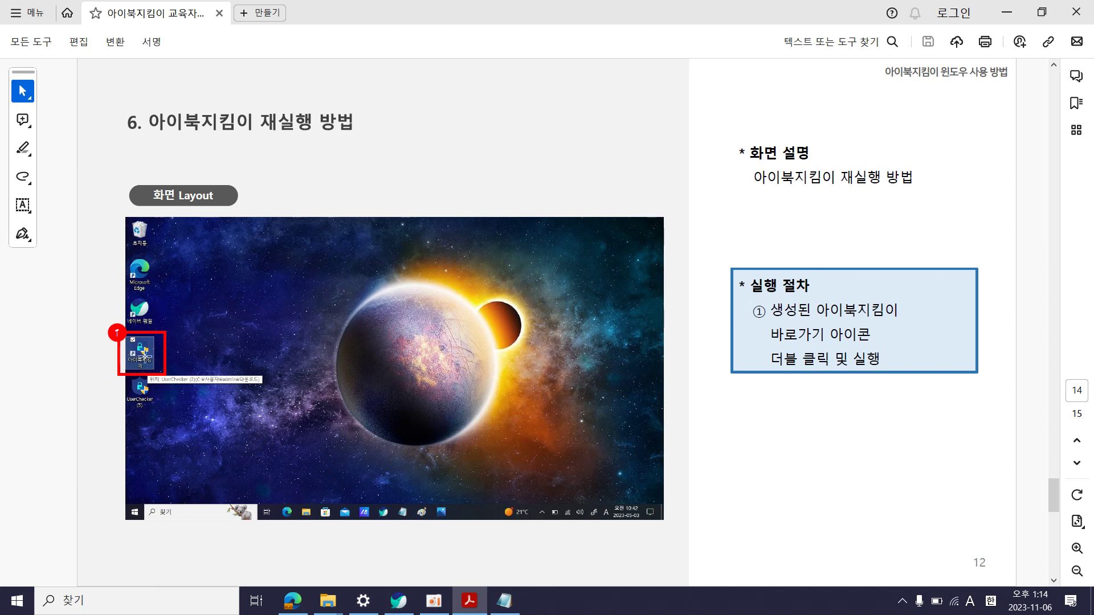
scroll(144, 356, down, 1)
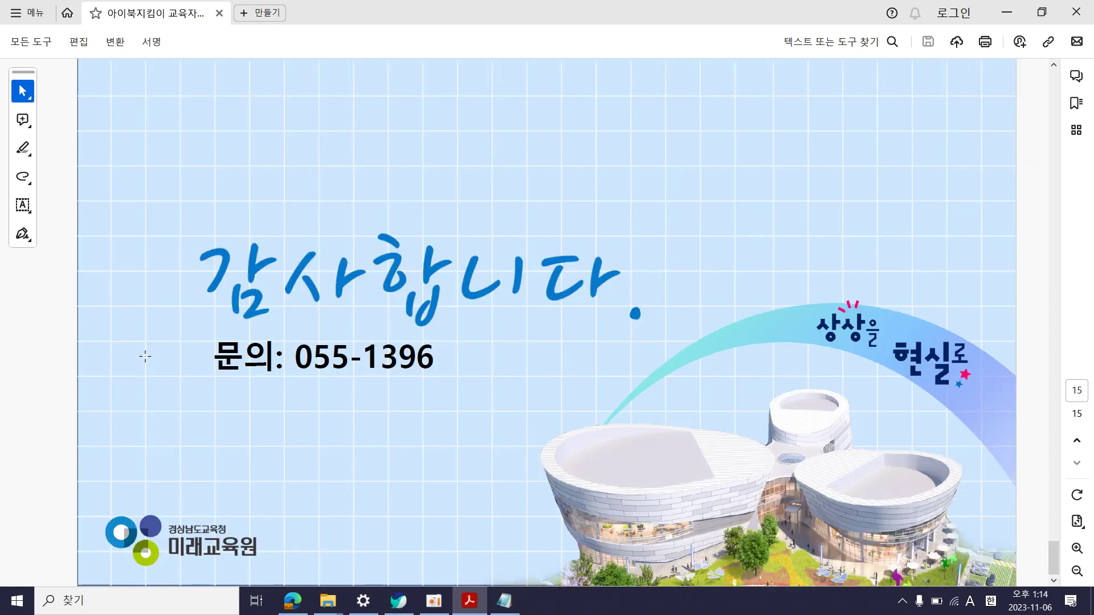